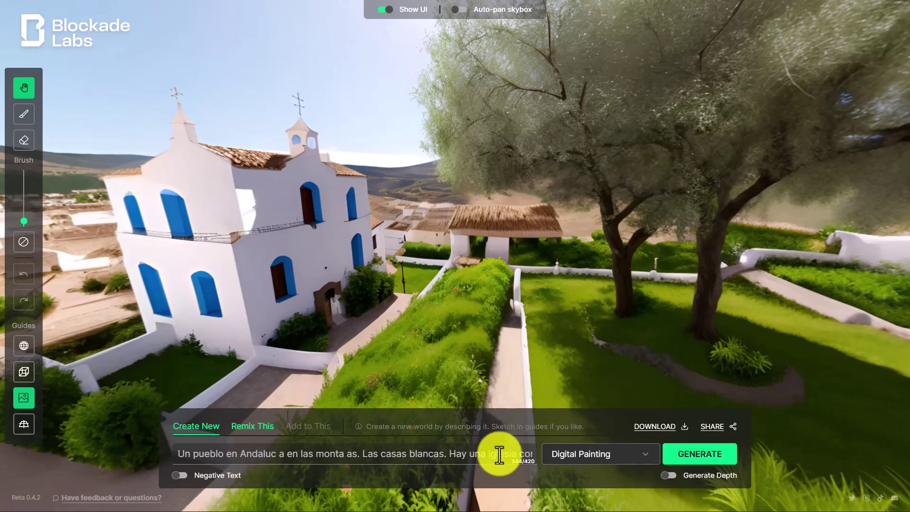
Look around the 360-degree Andalusian village skybox, examining the white houses, trees, gardens and church towers
drag(707, 280, 591, 264)
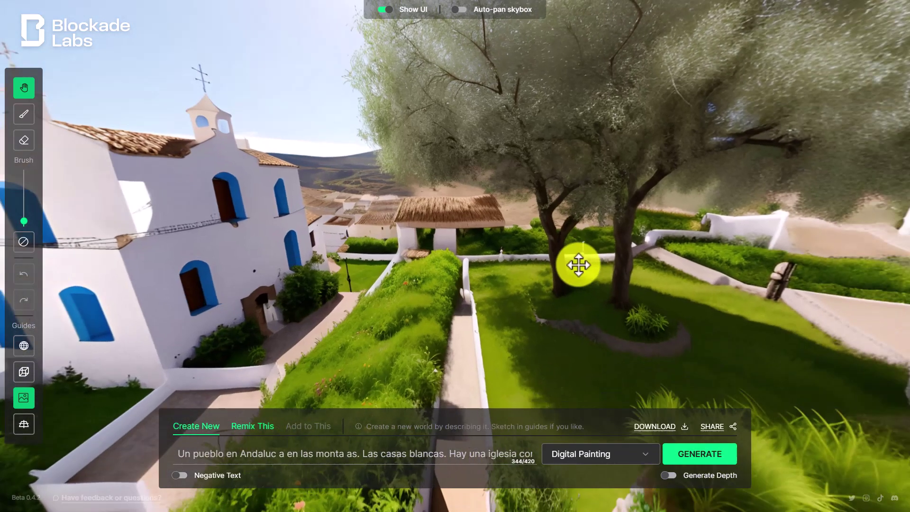
drag(683, 264, 386, 385)
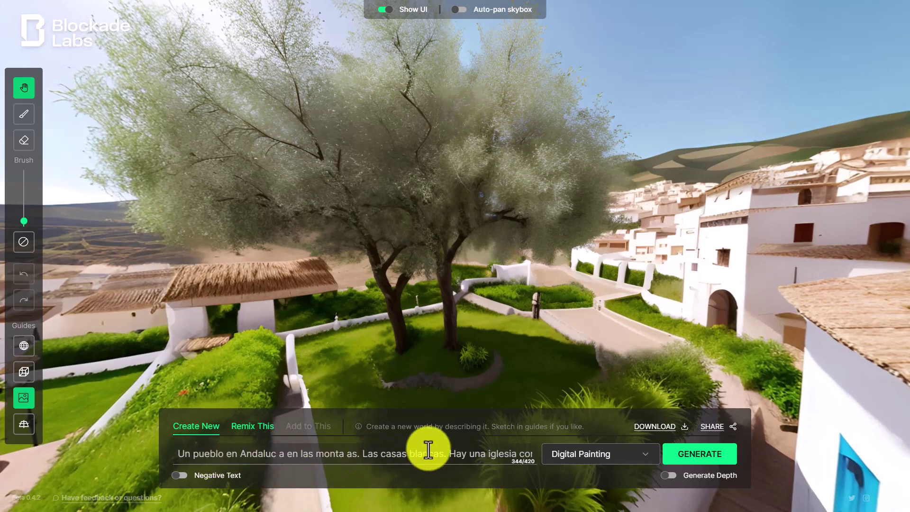
drag(534, 285, 404, 298)
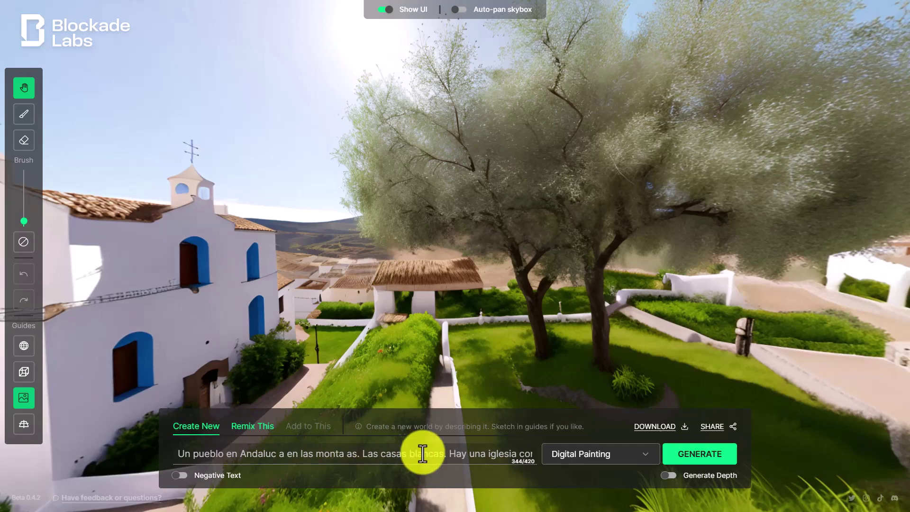
drag(595, 308, 583, 276)
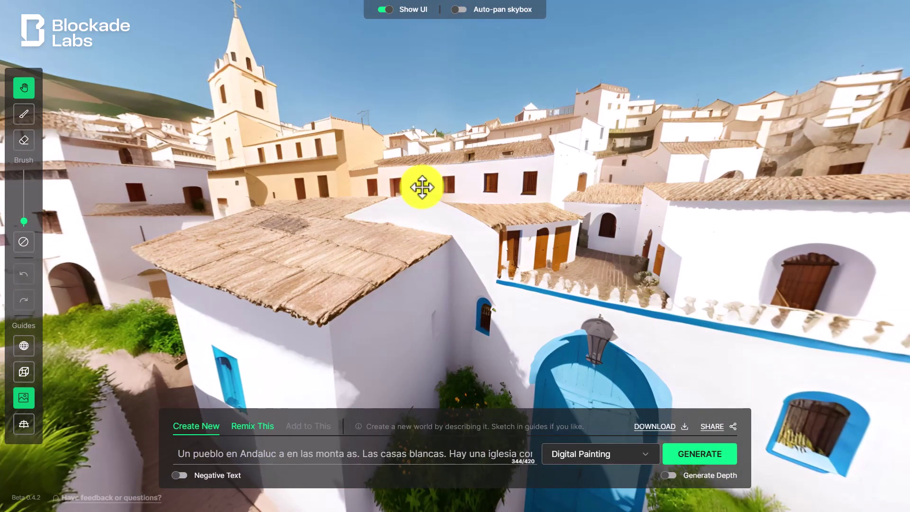
drag(512, 226, 654, 226)
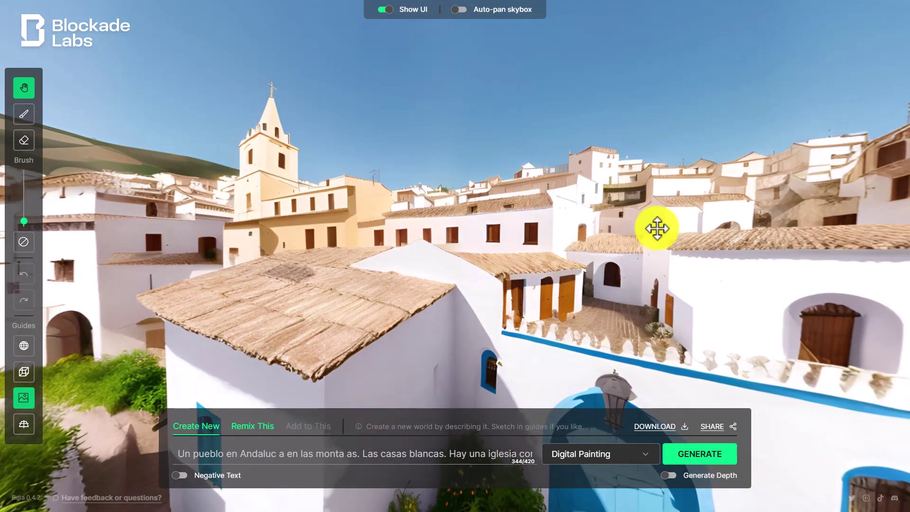
drag(489, 235, 565, 227)
drag(434, 247, 618, 189)
drag(456, 234, 555, 242)
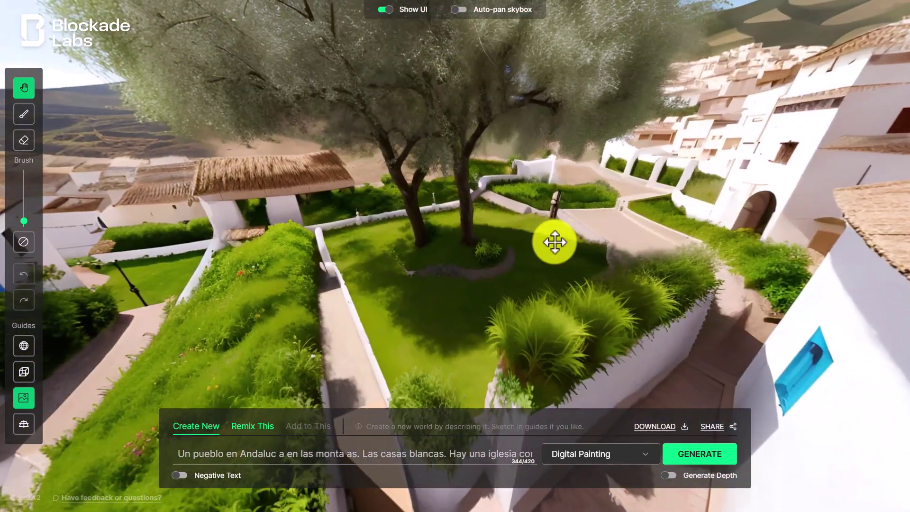
drag(445, 293, 601, 286)
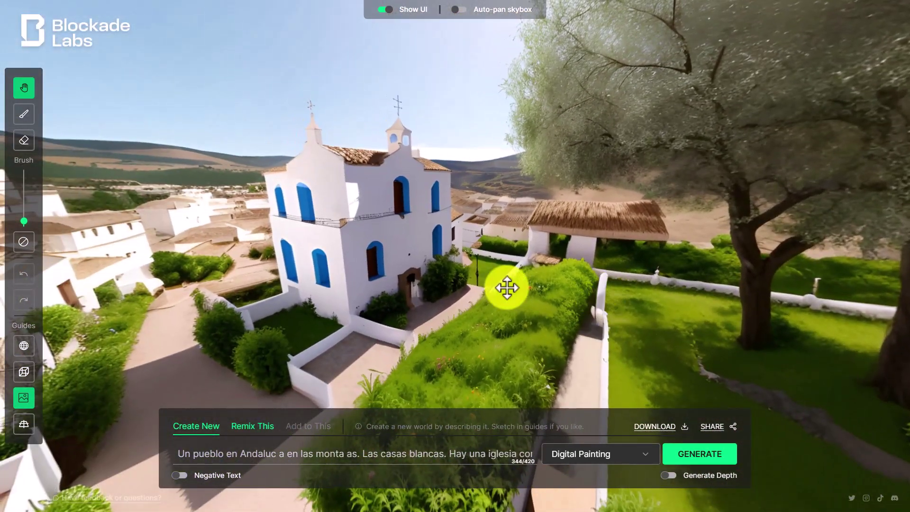
drag(408, 301, 555, 314)
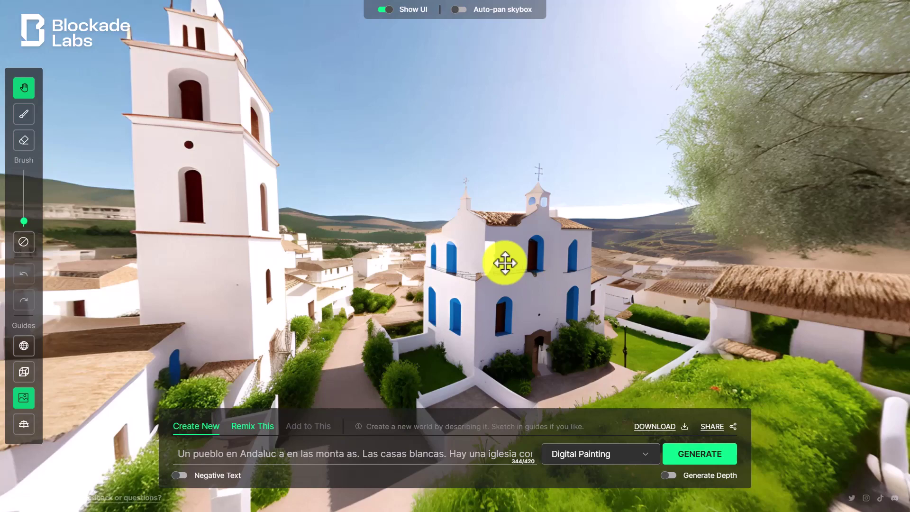
Switch to the Word document with the Spanish village description and copy its entire text
key(alt+Tab)
key(ctrl+a)
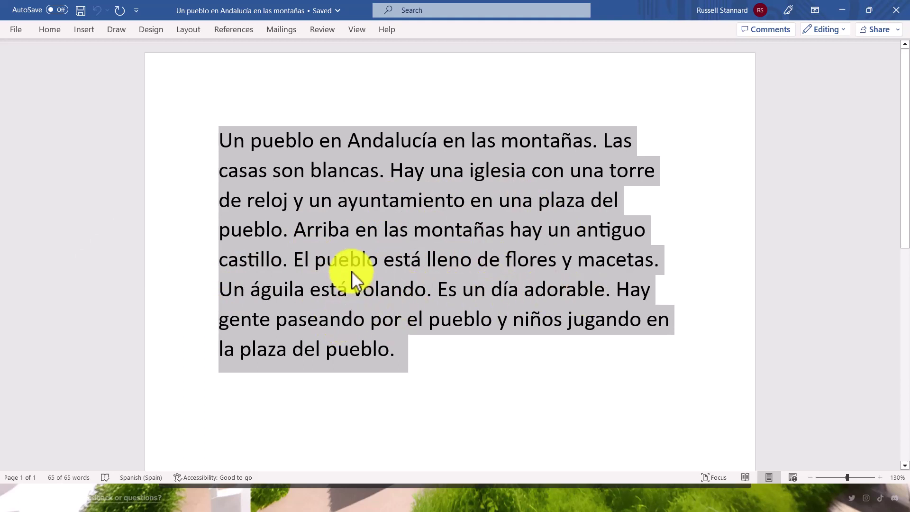
click(426, 357)
drag(427, 356, 209, 146)
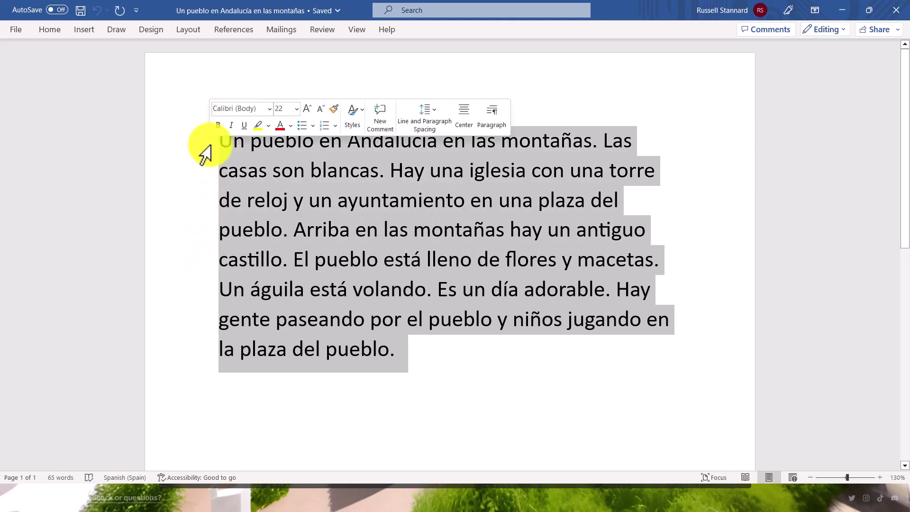
right_click(276, 166)
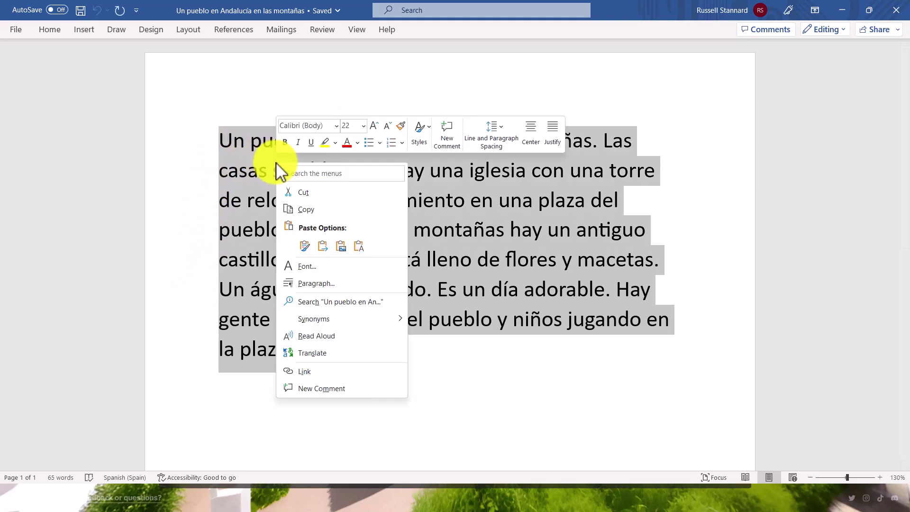
click(308, 209)
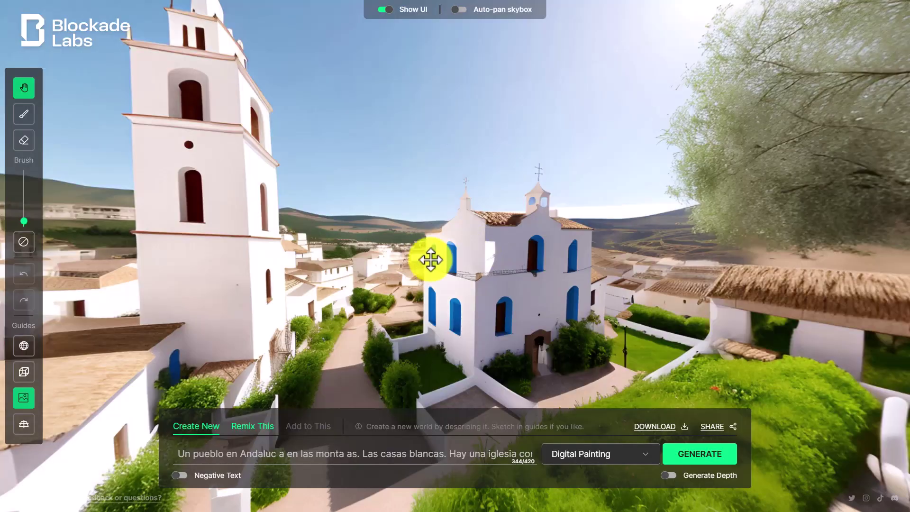
In Blockade Labs, replace the prompt with the copied Spanish description and generate the skybox in the Digital Painting style
drag(179, 453, 649, 462)
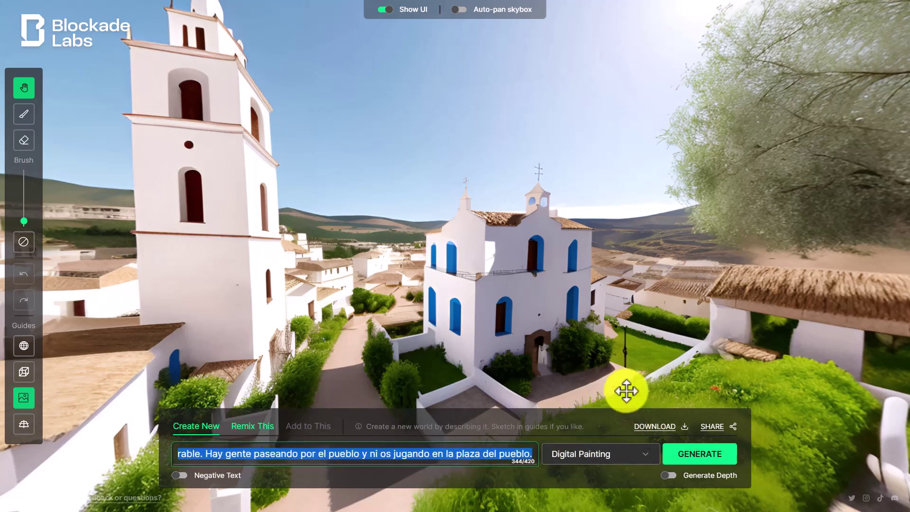
key(BackSpace)
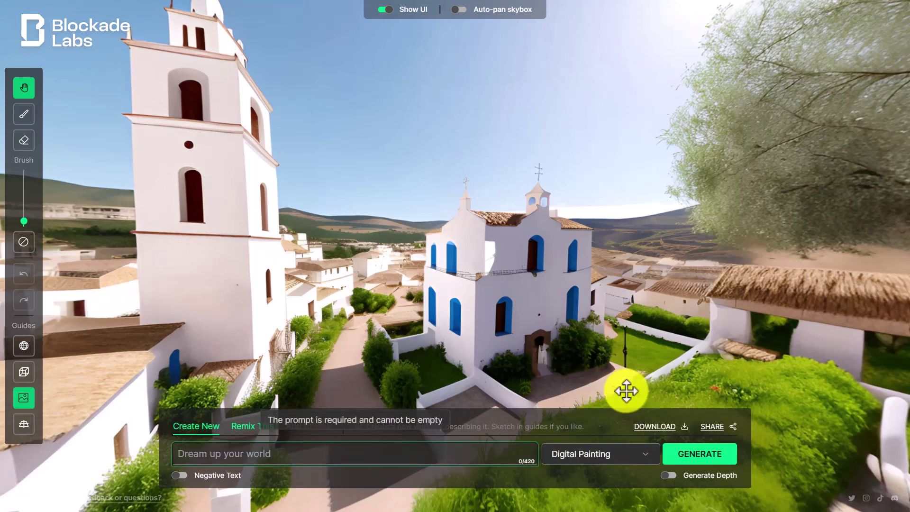
key(ctrl+v)
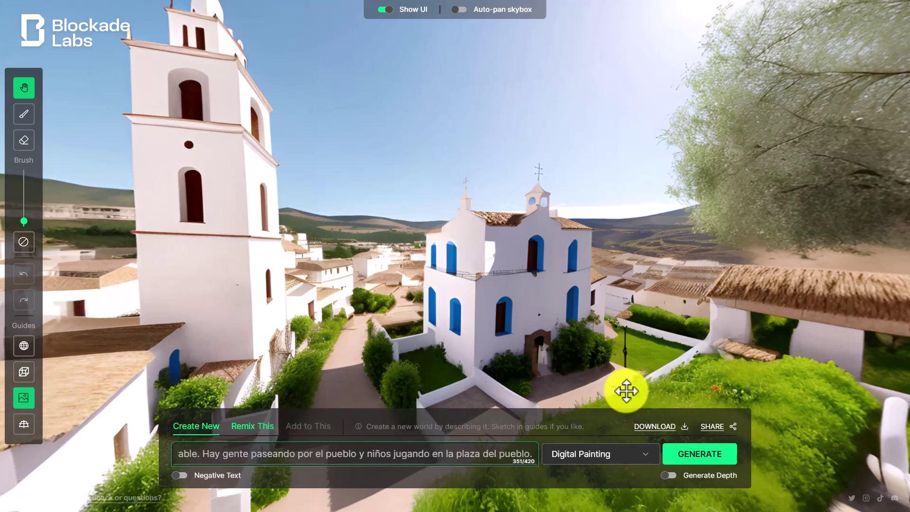
click(646, 455)
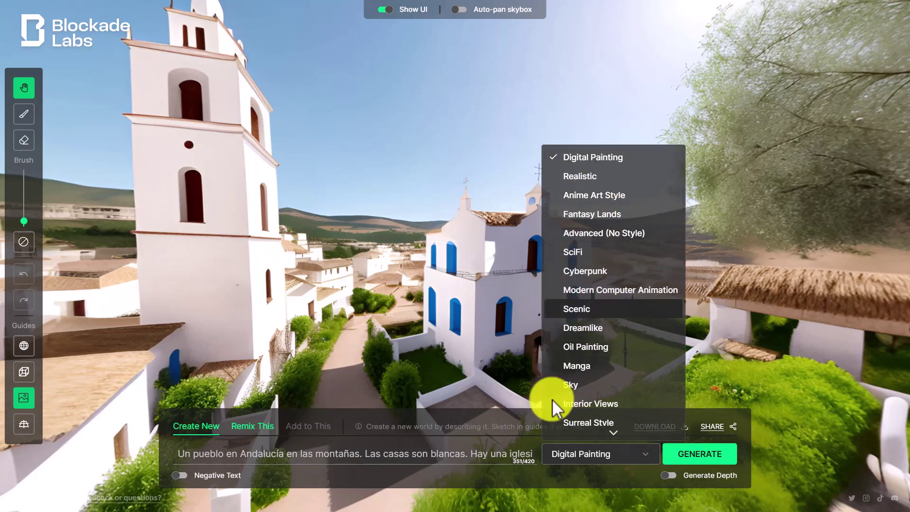
click(700, 457)
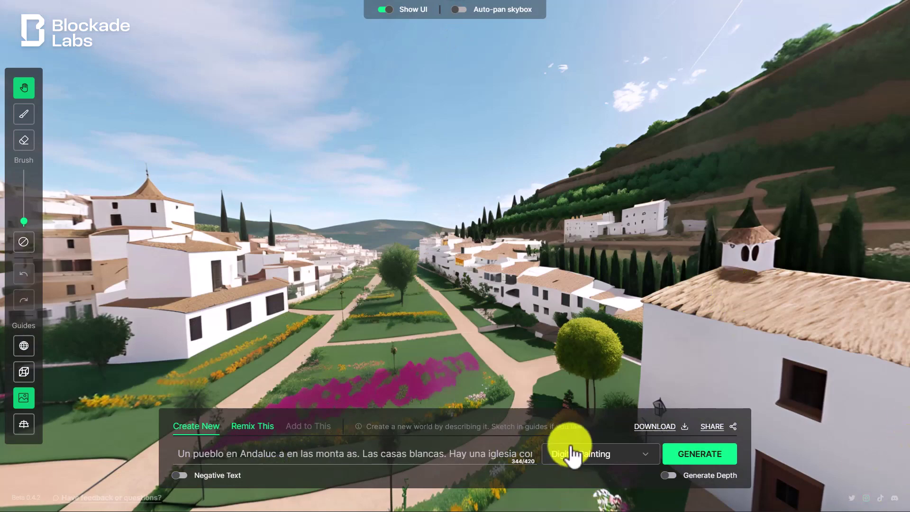
Look around the newly generated village skybox and toggle the interface overlay
drag(398, 318, 573, 219)
drag(713, 231, 478, 292)
drag(317, 308, 522, 317)
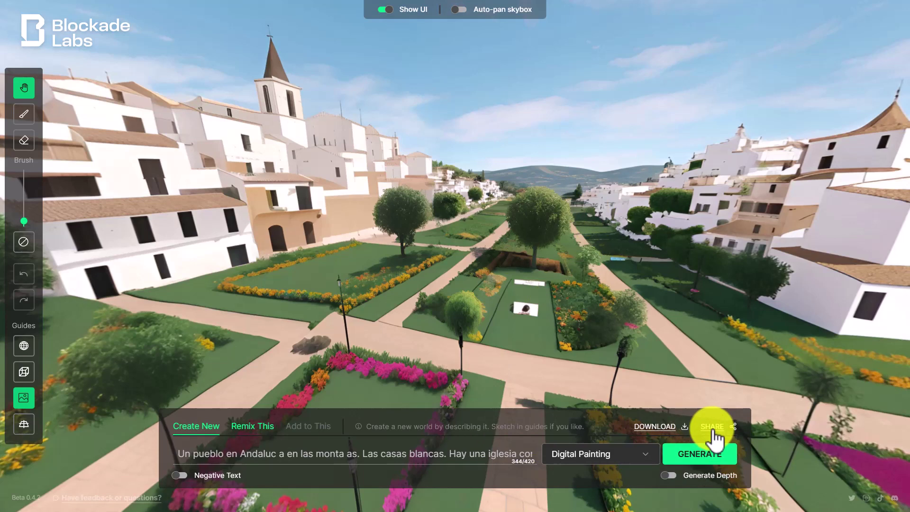
mouse_move(386, 12)
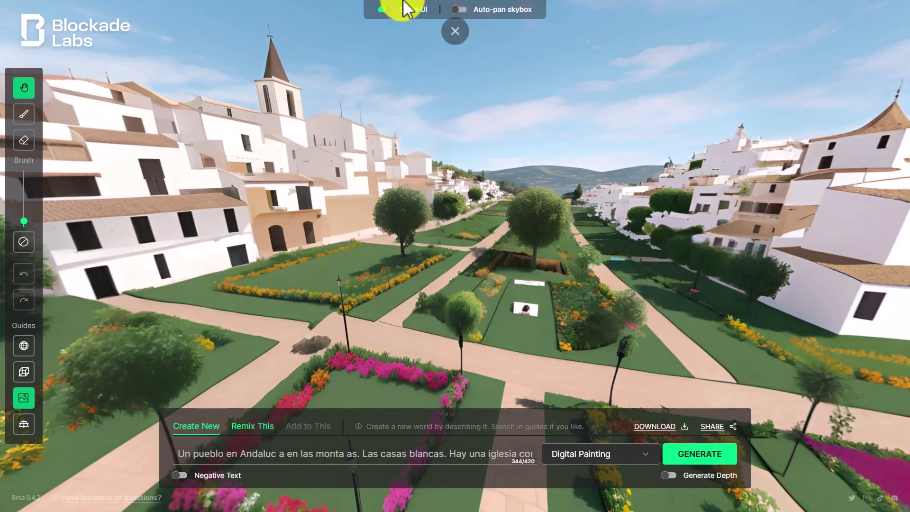
click(383, 11)
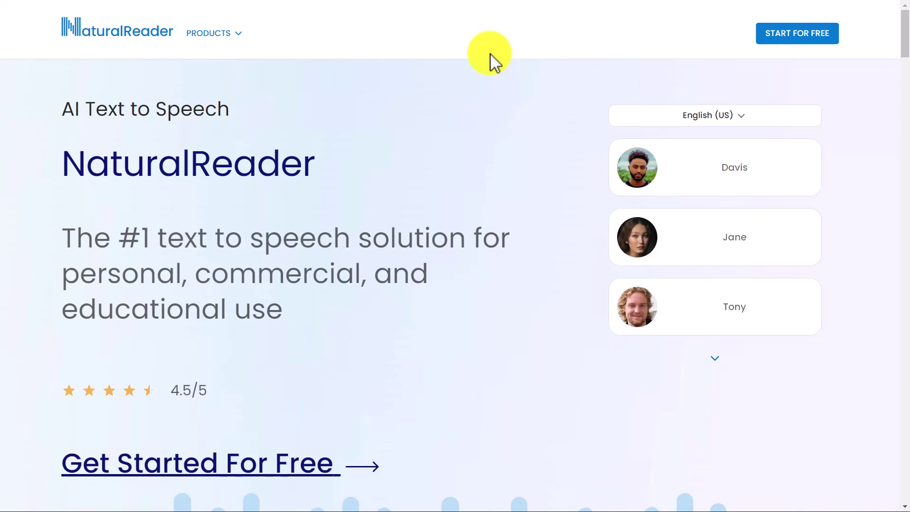
Open the free NaturalReader online reader and look through the languages available for its voices
click(797, 40)
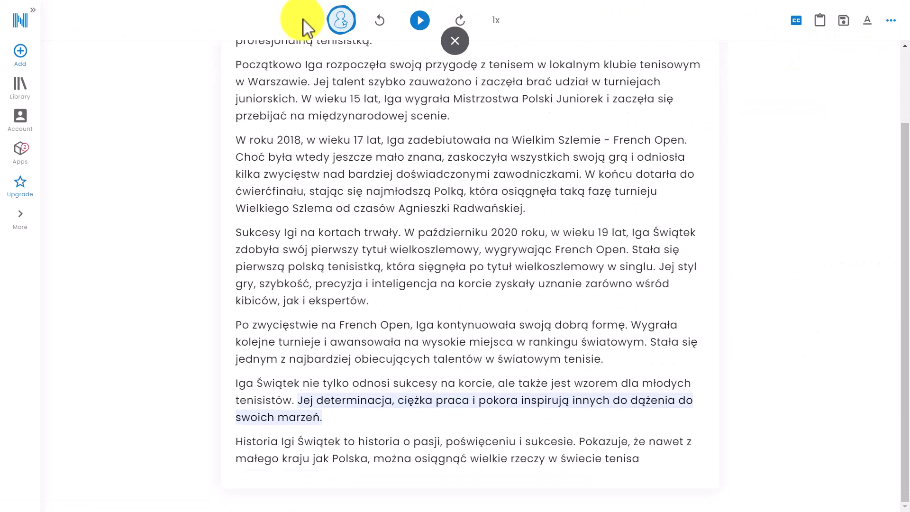
click(341, 21)
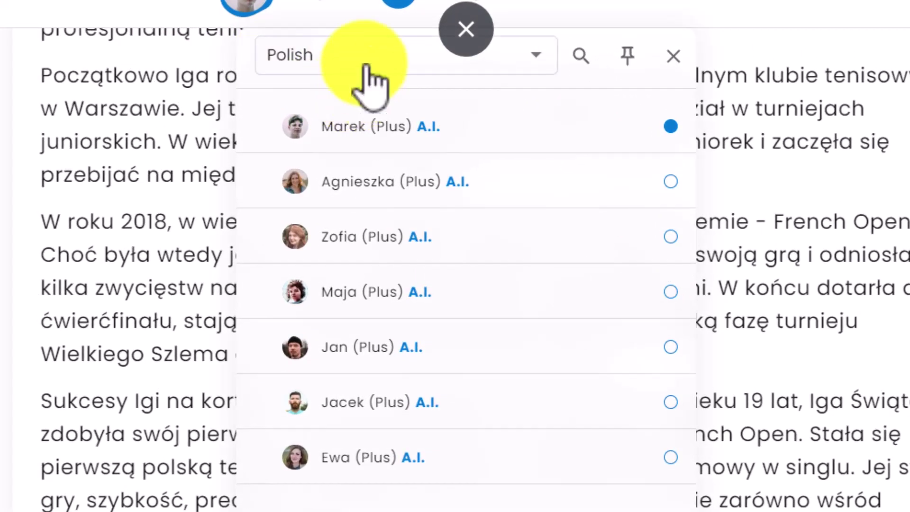
click(518, 63)
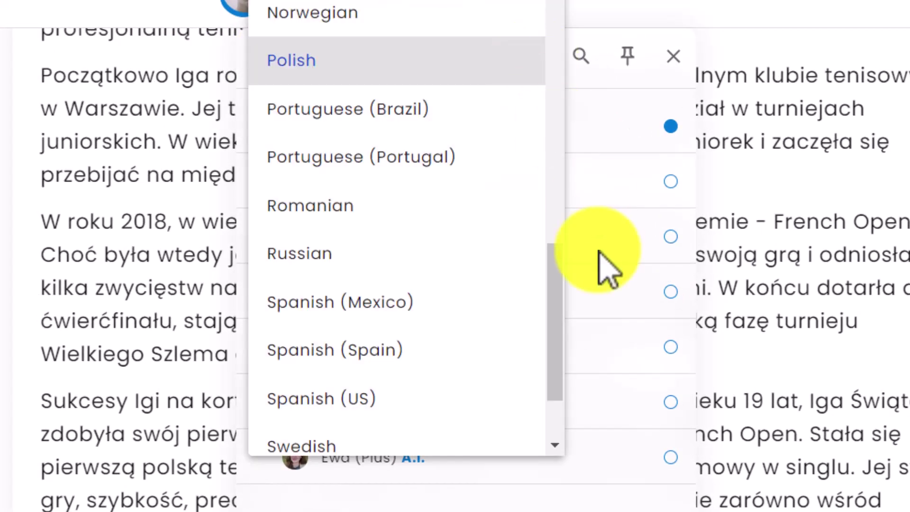
scroll(551, 412, down, 3)
drag(553, 372, 530, 6)
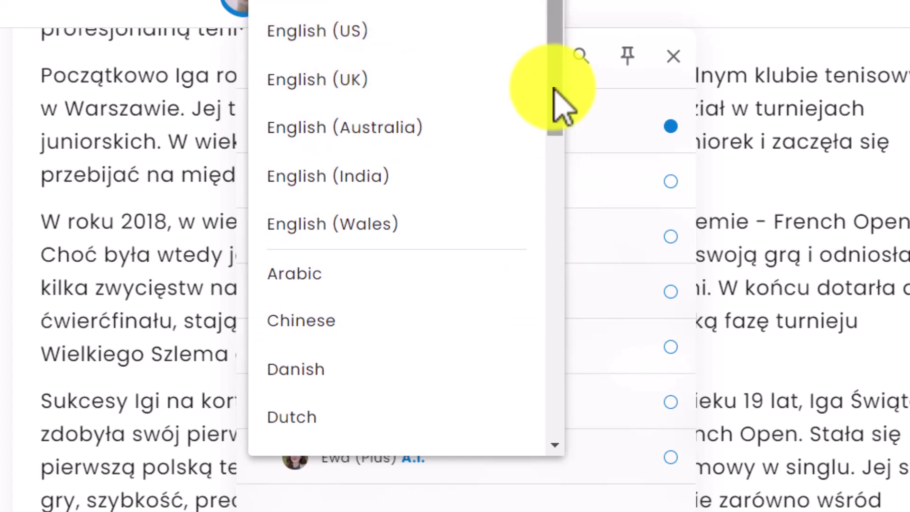
drag(554, 92, 562, 389)
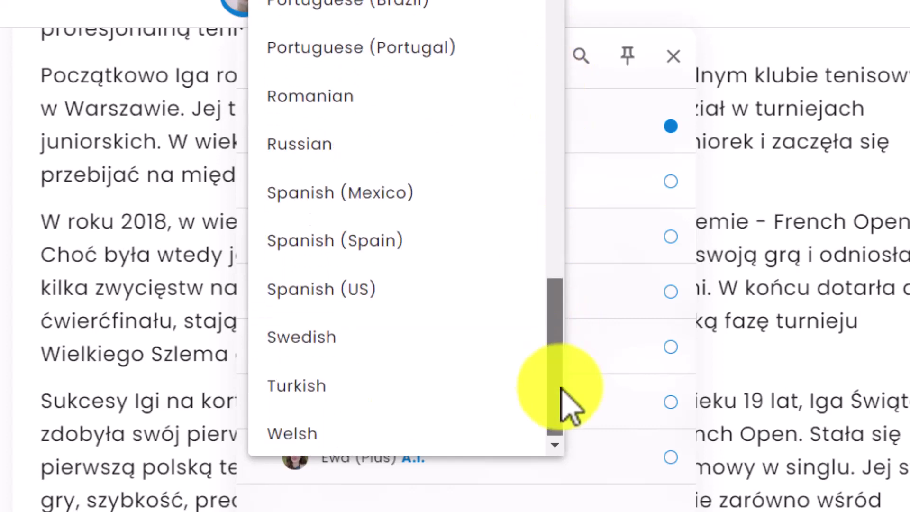
drag(561, 388, 578, 304)
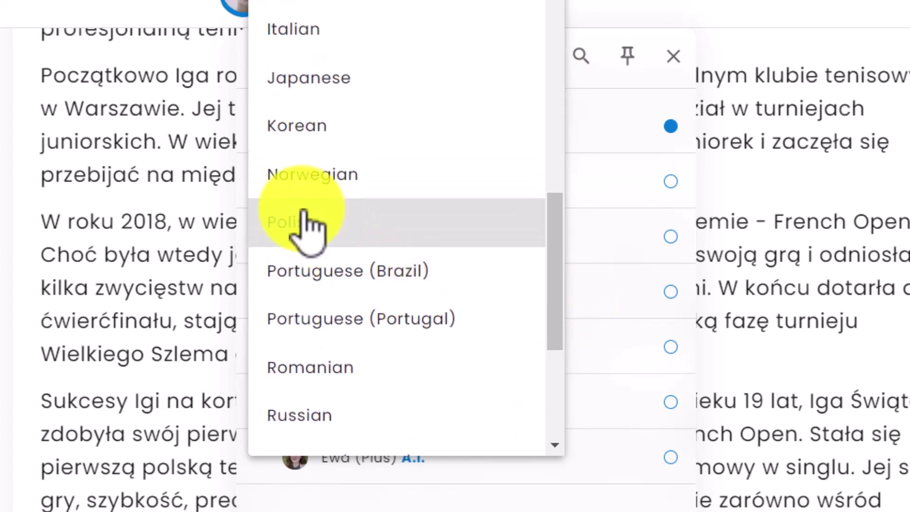
Choose Polish as the voice language and Marek (Plus) as the reading voice
click(303, 211)
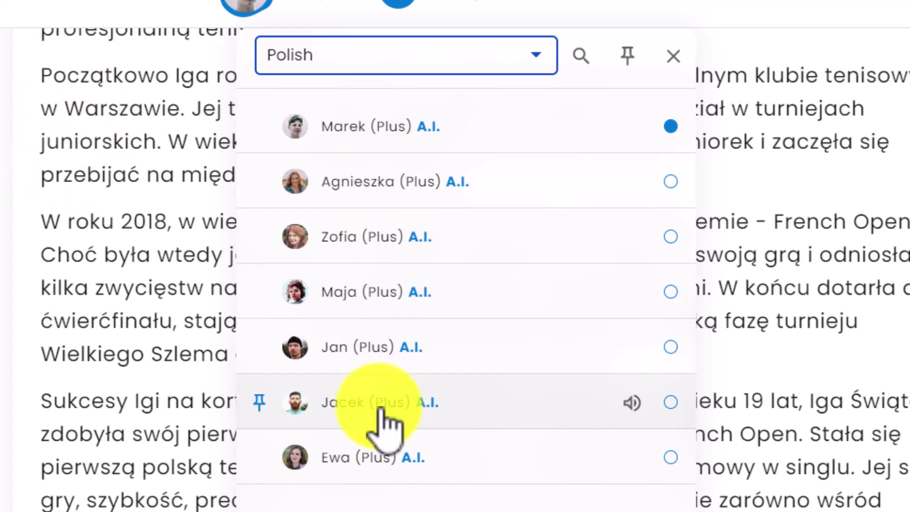
click(402, 127)
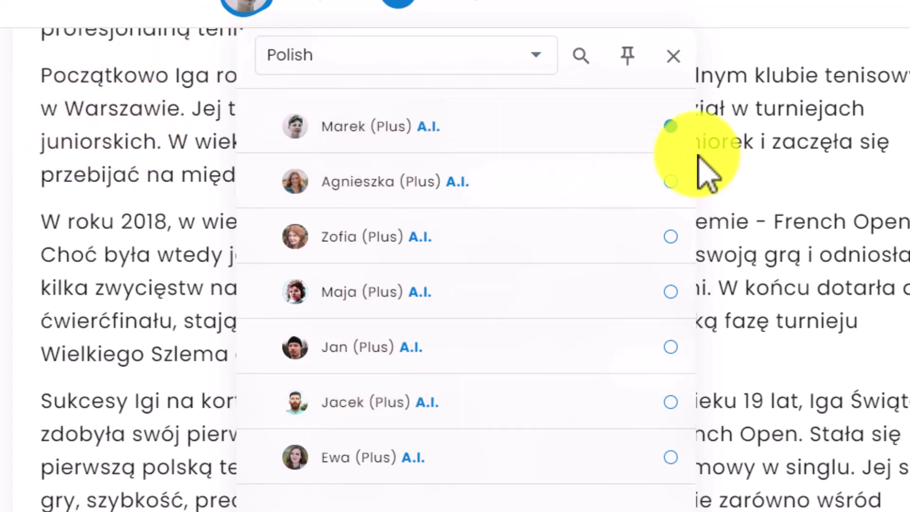
click(683, 64)
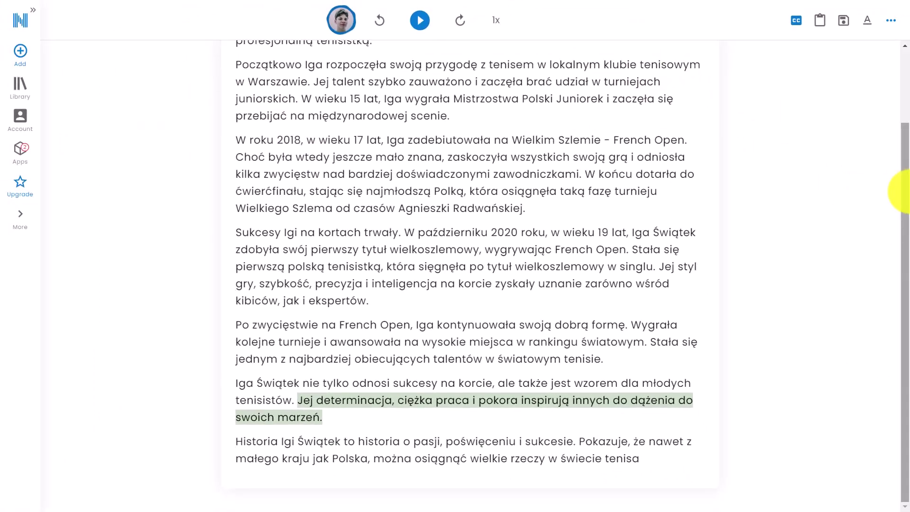
Replace the reader's text with only the first three Polish paragraphs about Iga Świątek and play it aloud
drag(906, 179, 906, 82)
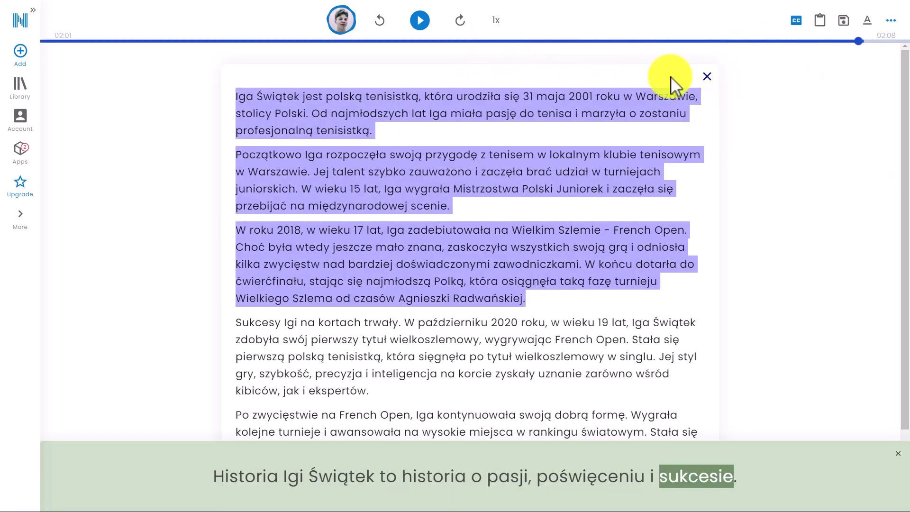
click(707, 77)
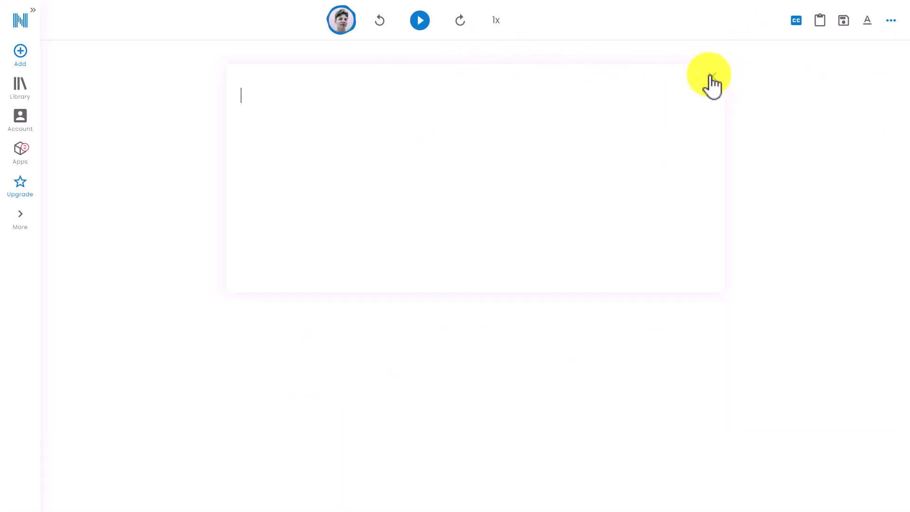
text(Iga Świątek jest polską tenisistką, która urodziła się 31 maja 2001 roku w Warszawie, stolicy Polski. Od najmłodszych lat Iga miała pasję do tenisa i marzyła o zostaniu profesjonalną tenisistką. Początkowo Iga rozpoczęła swoją przygodę z tenisem w lokalnym klubie tenisowym w Warszawie. Jej talent szybko zauważono i zaczęła brać udział w turniejach juniorskich. W wieku 15 lat, Iga wygrała Mistrzostwa Polski Juniorek i zaczęła się przebijać na międzynarodowej scenie. W roku 2018, w wieku 17 lat, Iga zadebiutowała na Wielkim Szlemie - French Open. Choć była wtedy jeszcze mało znana, zaskoczyła wszystkich swoją grą i odniosła kilka zwycięstw nad bardziej doświadczonymi zawodniczkami. W końcu dotarła do ćwierćfinału, stając się najmłodszą Polką, która osiągnęła taką fazę turnieju Wielkiego Szlema od czasów Agnieszki Radwańskiej.)
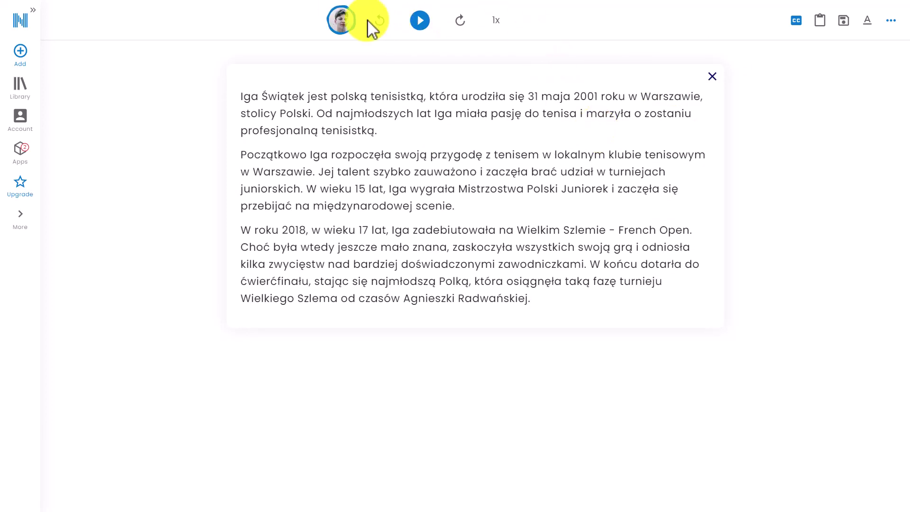
click(421, 23)
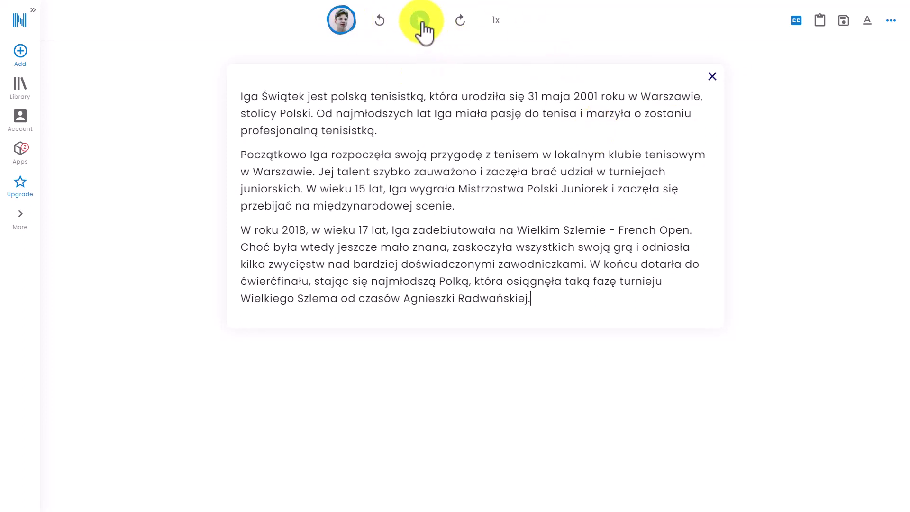
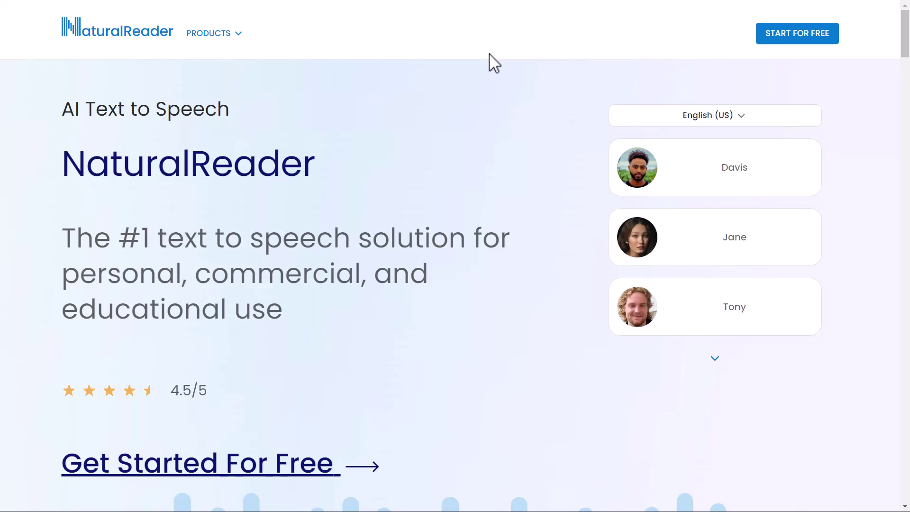
Open the free NaturalReader online reader and browse the full list of voice languages
click(794, 38)
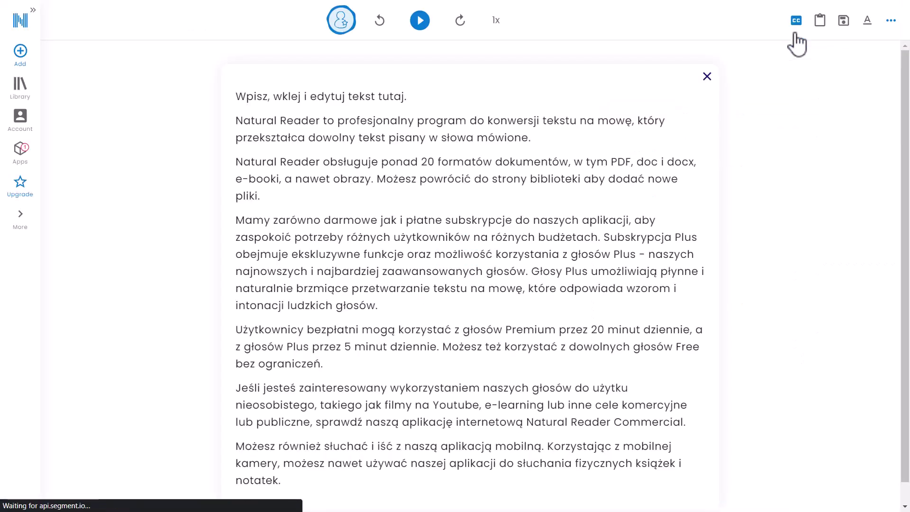
click(340, 21)
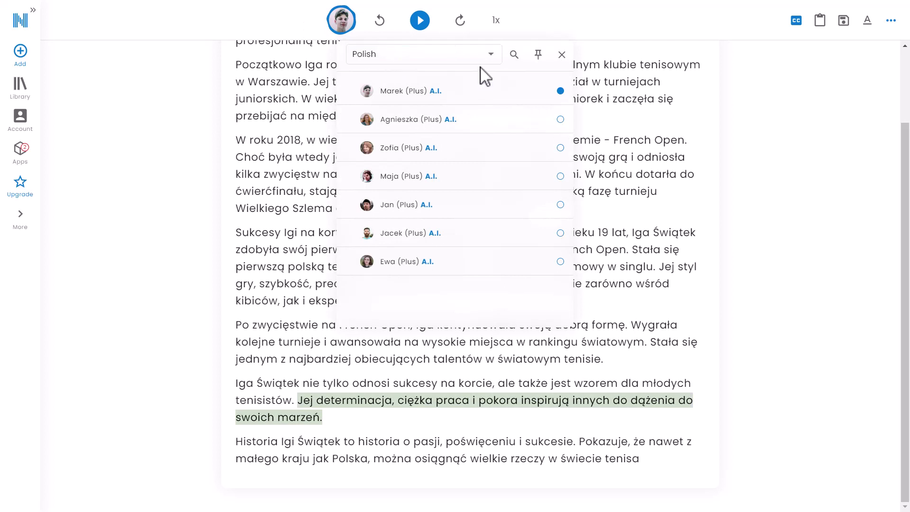
click(491, 57)
drag(503, 189, 487, 36)
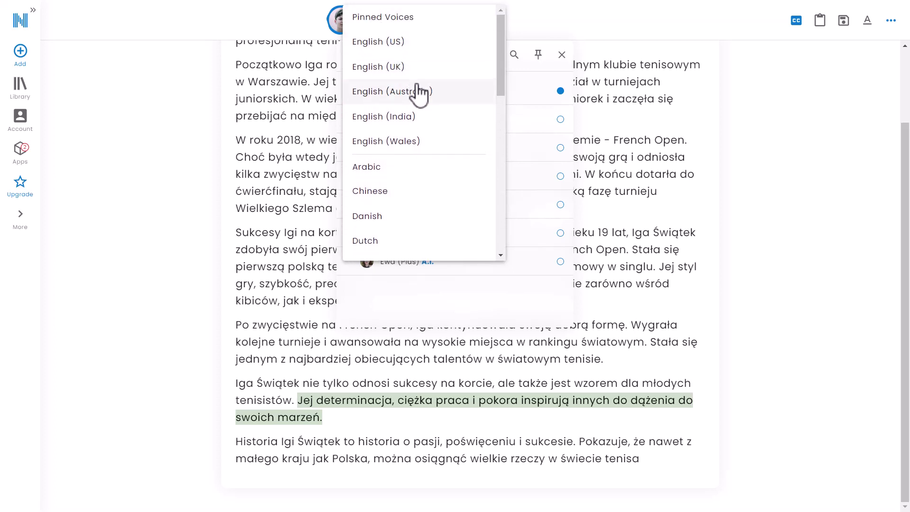
drag(500, 70, 503, 225)
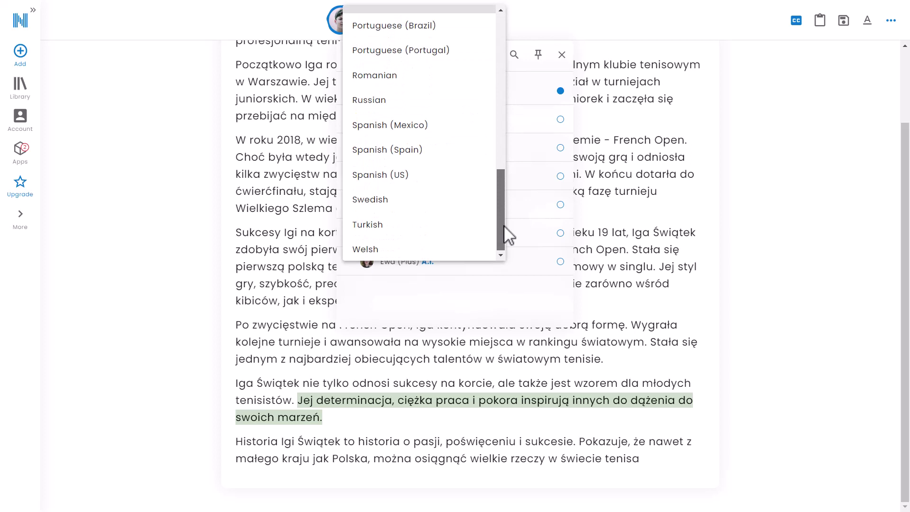
scroll(503, 224, up, 2)
scroll(510, 204, up, 2)
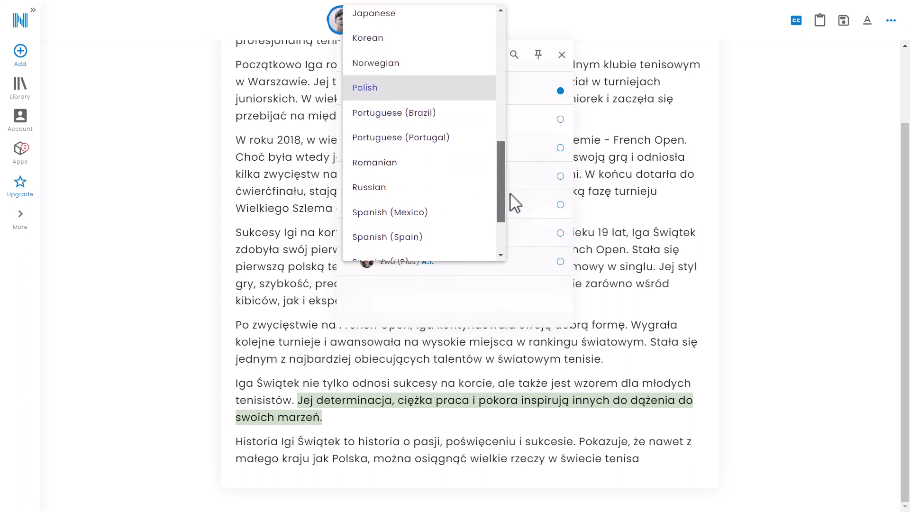
Set the voice language to Polish with Marek (Plus) as the reading voice and close the voice picker
click(369, 141)
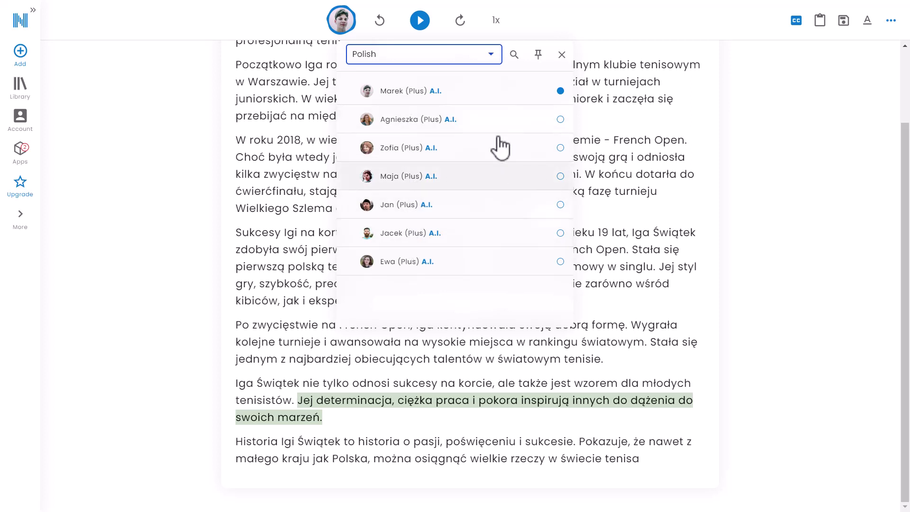
click(424, 95)
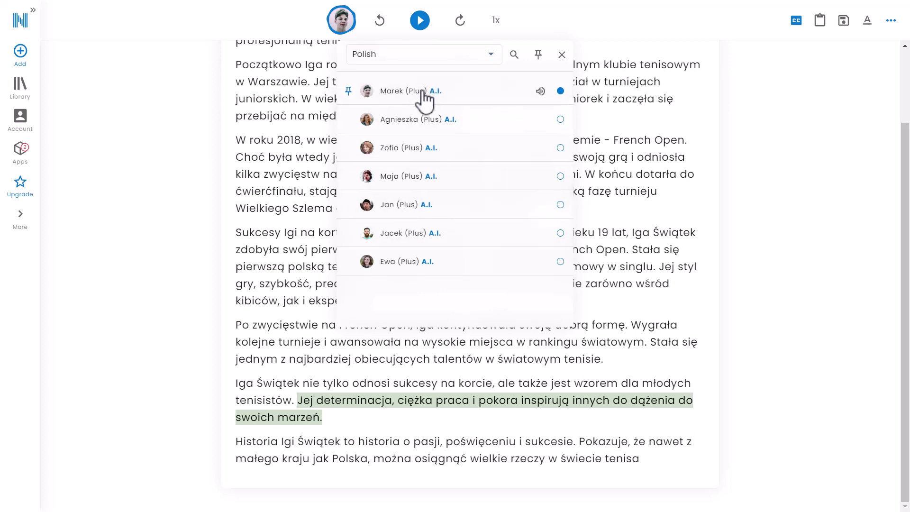
click(561, 54)
Play the Polish text about Iga Świątek aloud and pause the reading
scroll(909, 199, up, 2)
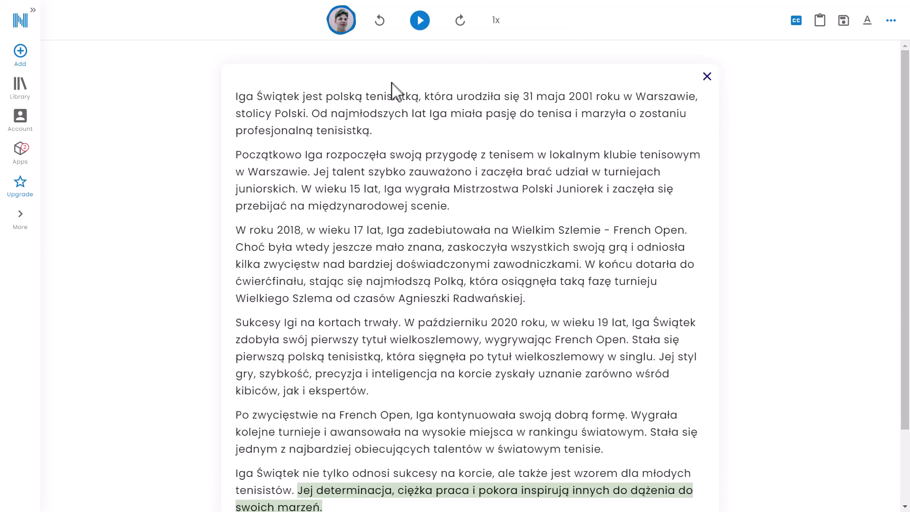
click(420, 24)
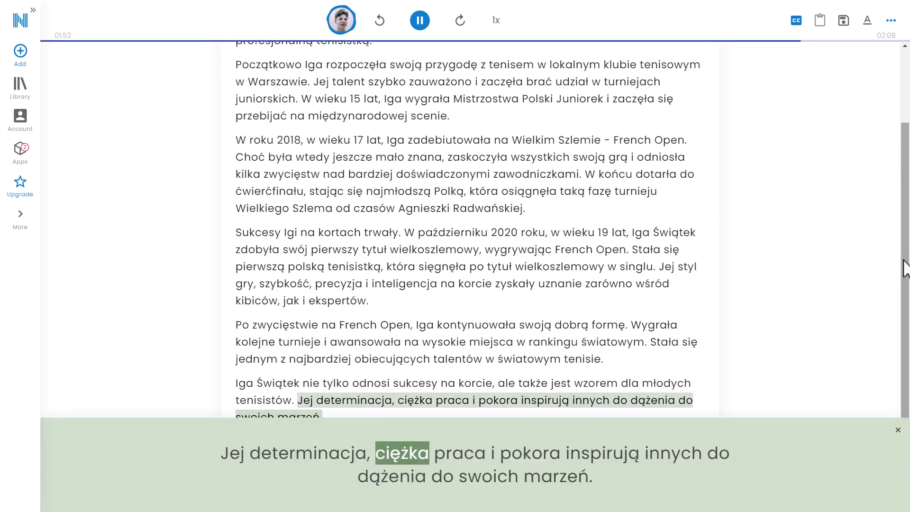
click(420, 20)
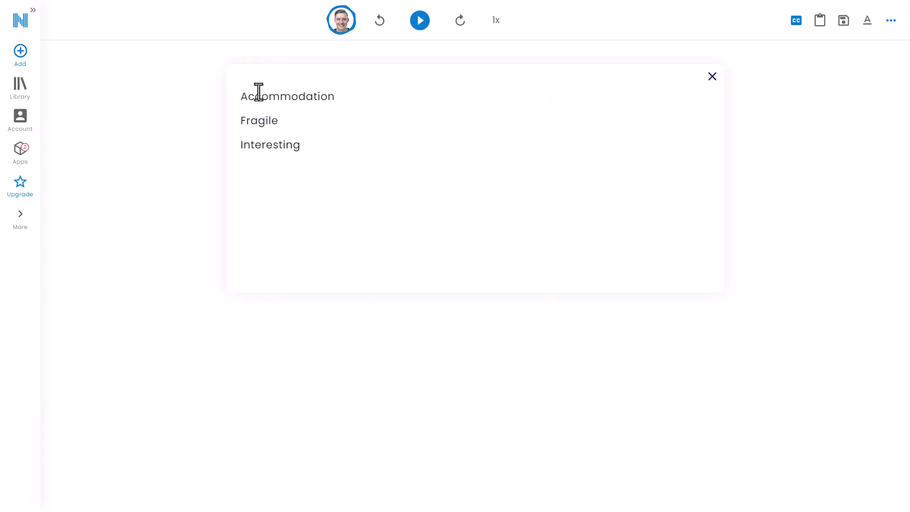
Choose English (Australia) as the voice language and play the word list Accommodation, Fragile, Interesting aloud
click(346, 30)
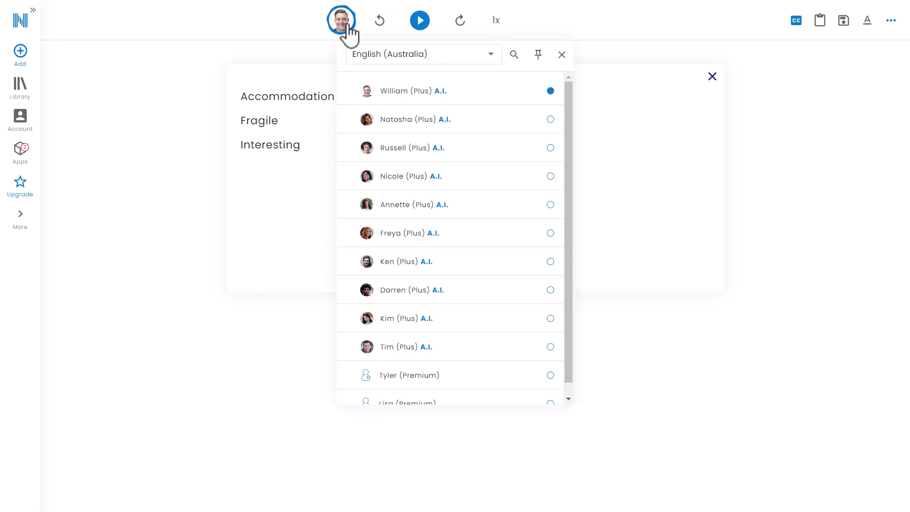
click(372, 61)
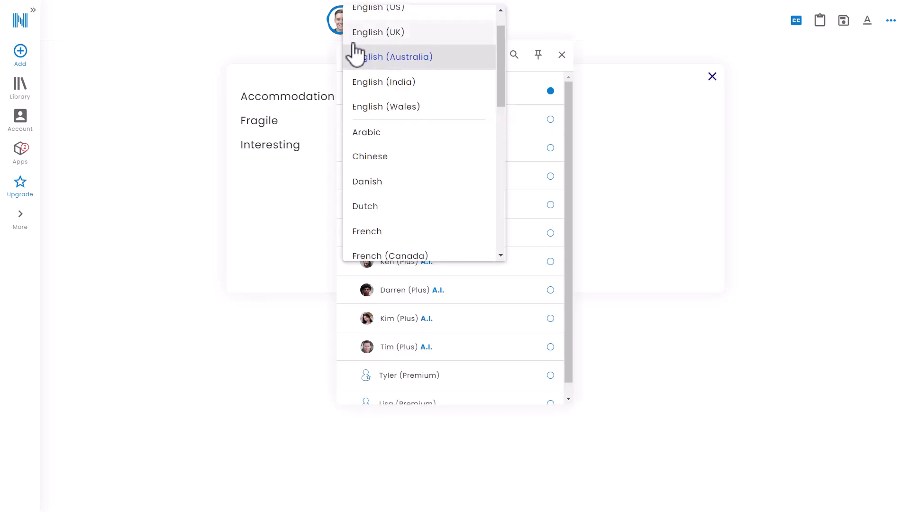
click(378, 58)
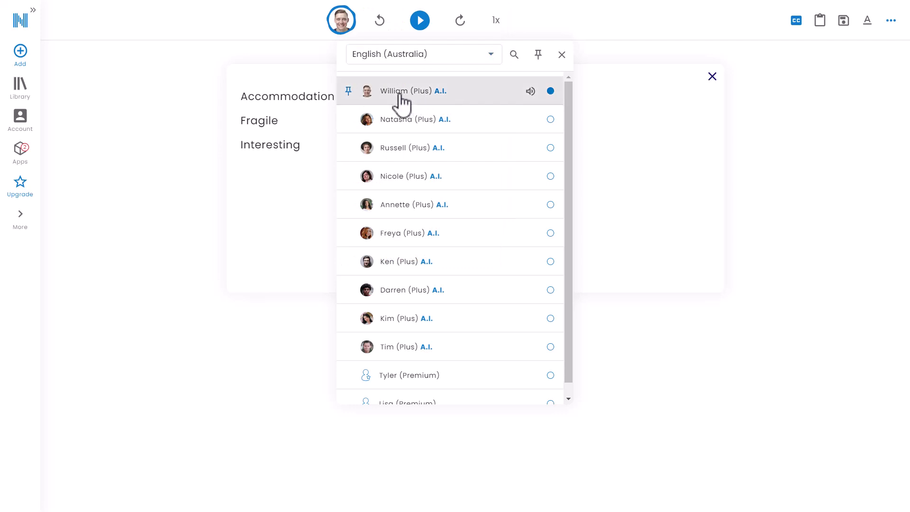
click(189, 62)
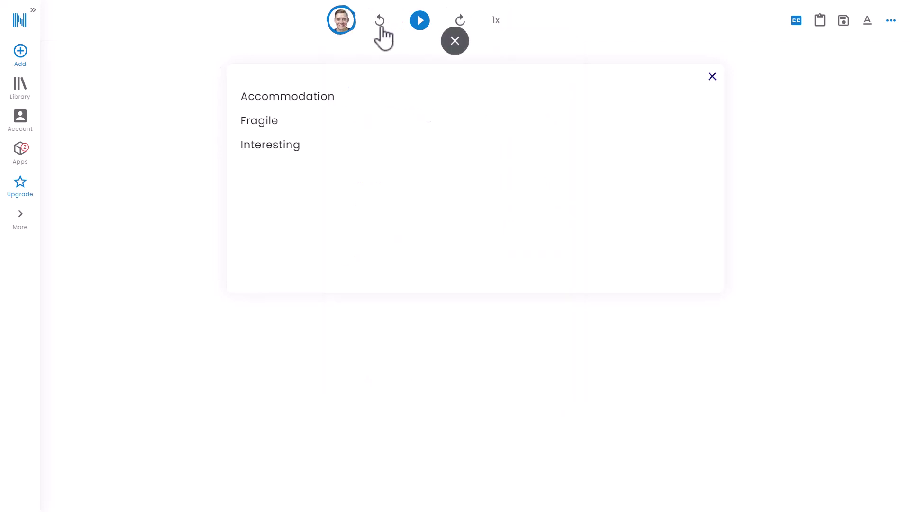
click(420, 21)
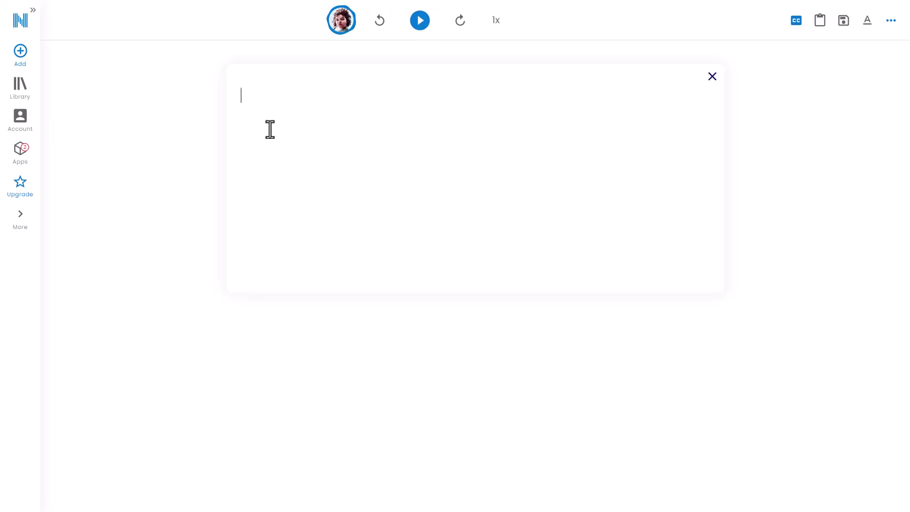
Enter the Spanish description beginning "Un pueblo en Andalucía en las montañas" and choose the Spanish (Spain) voice Alvaro (Plus)
text(Un pueblo en Andalucía en las montañas. Las casas son blancas. Hay una iglesia con una torre de reloj y un ayuntamiento en una plaza del pueblo. Arriba en las montañas hay un antiguo castillo. El pueblo está lleno de flores y macetas. Un águila está volando. Es un día adorable. Hay gente paseando por el pueblo y niños jugando en la plaza del pueblo.)
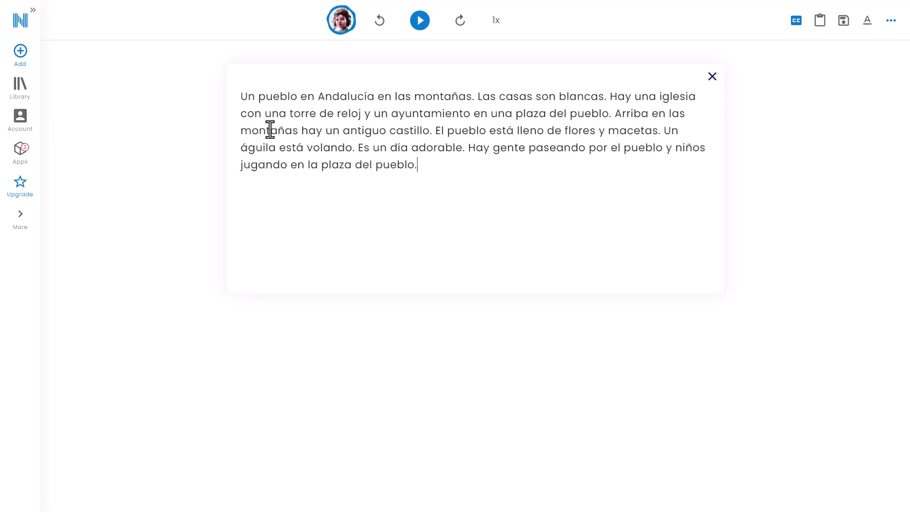
click(341, 24)
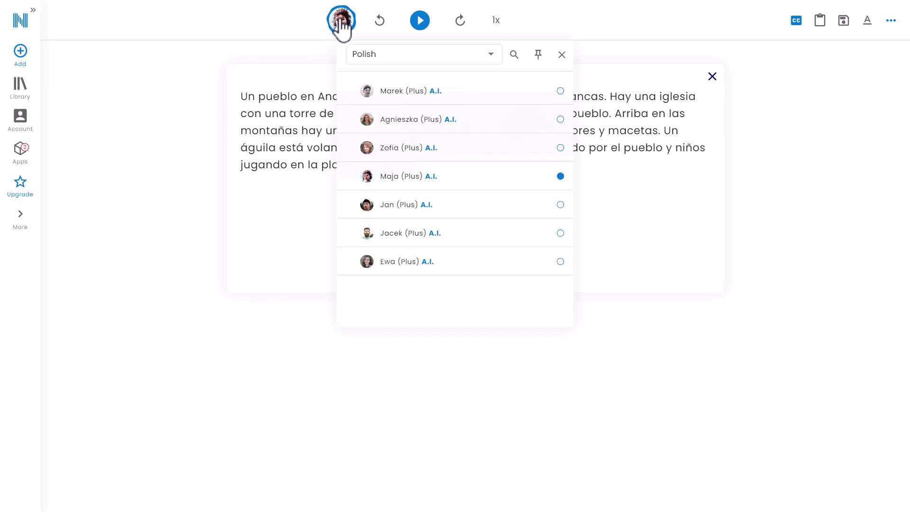
click(493, 56)
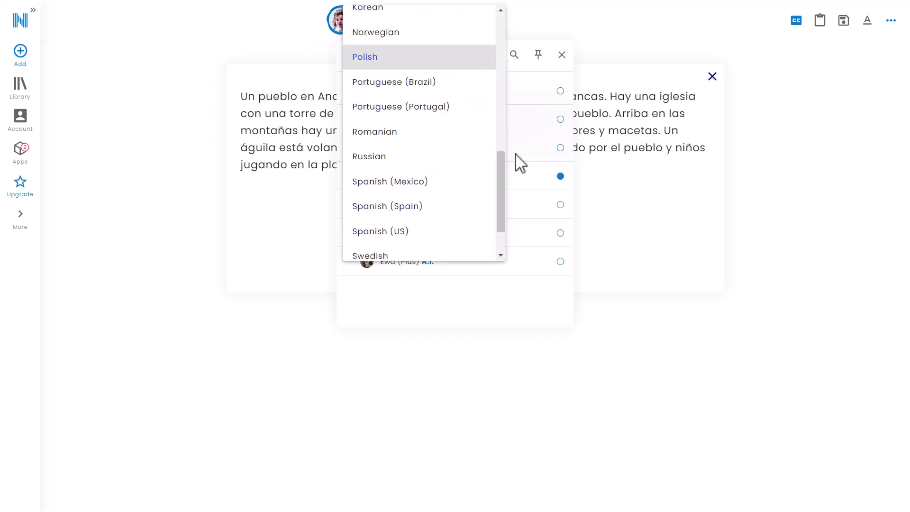
click(396, 207)
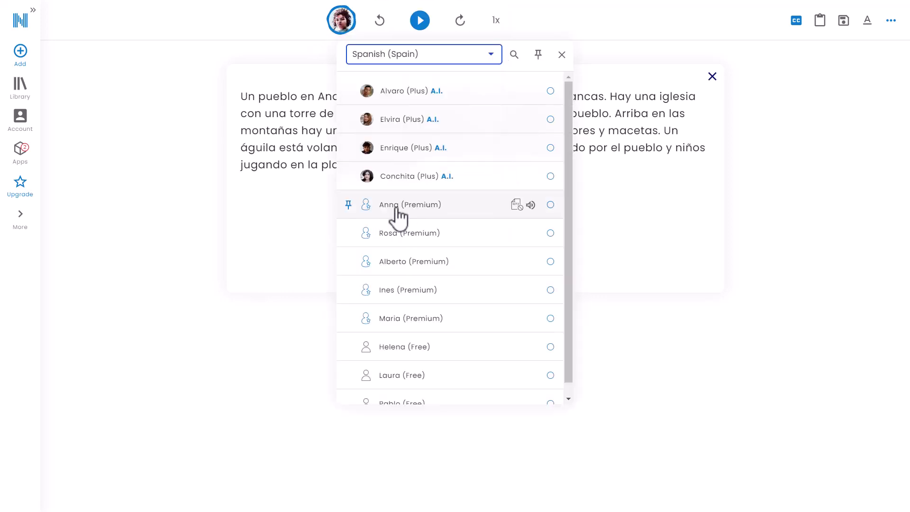
click(386, 95)
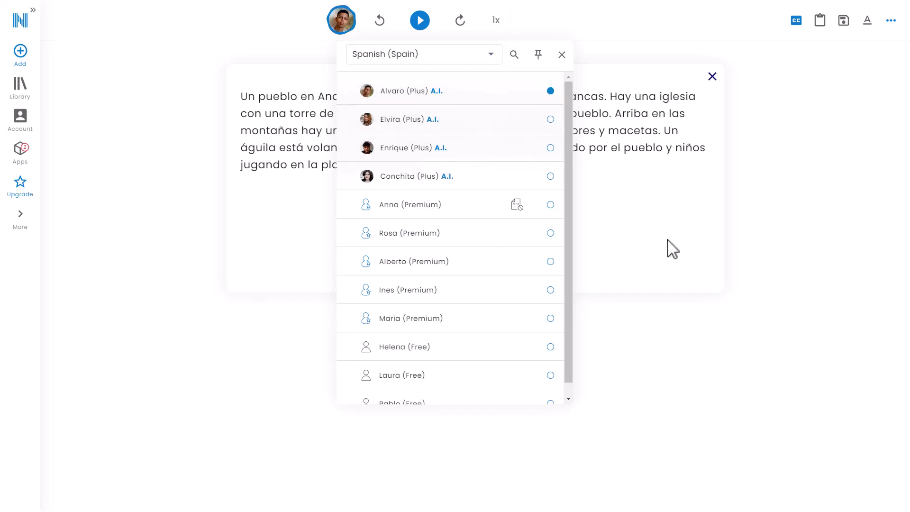
click(768, 160)
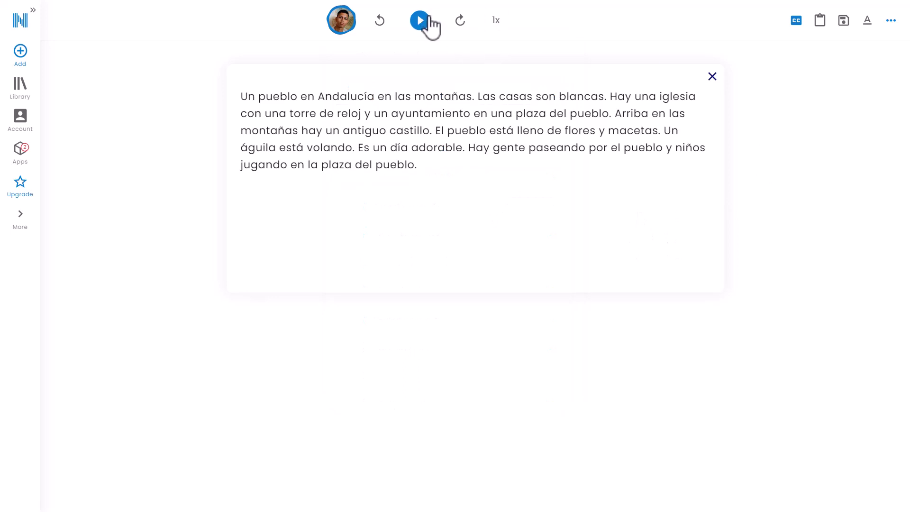
Play the Spanish village description aloud and pause it after the first sentence
click(420, 28)
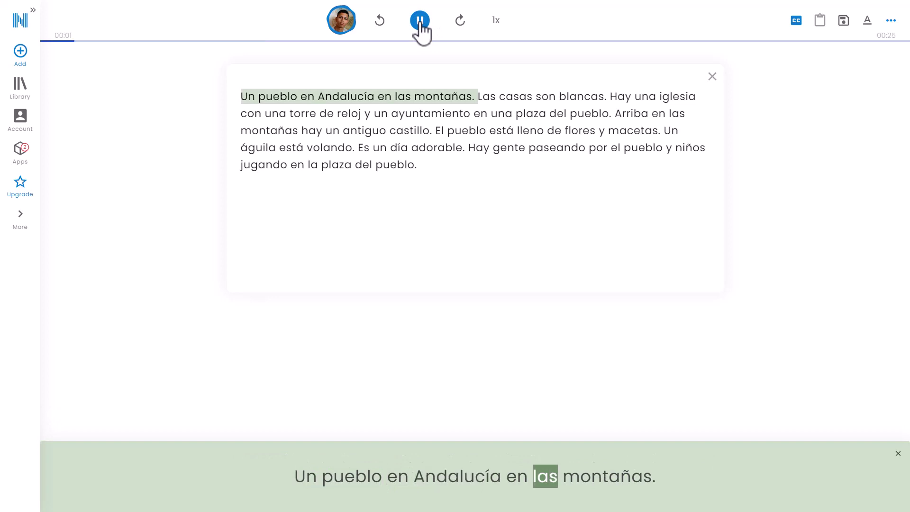
click(420, 21)
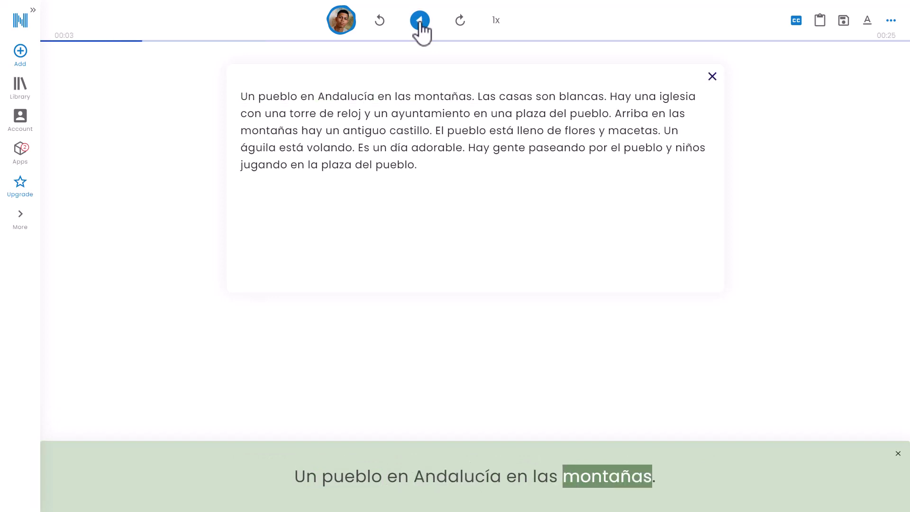
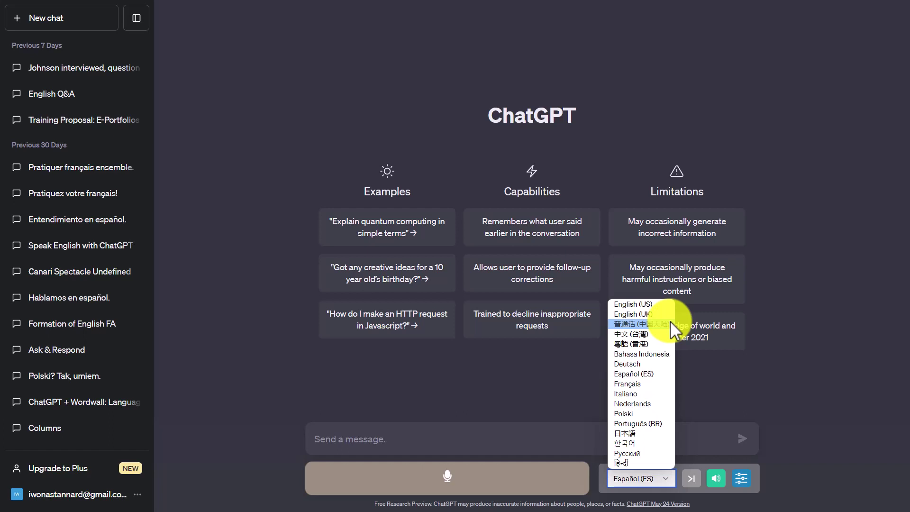
In ChatGPT, set the voice control language to Español (ES) and dictate a question asking whether it can speak Spanish
click(633, 373)
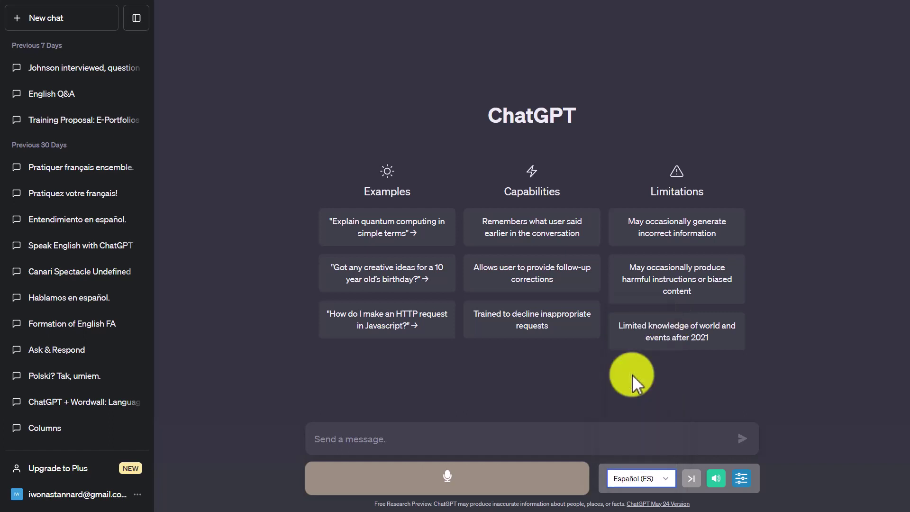
click(411, 482)
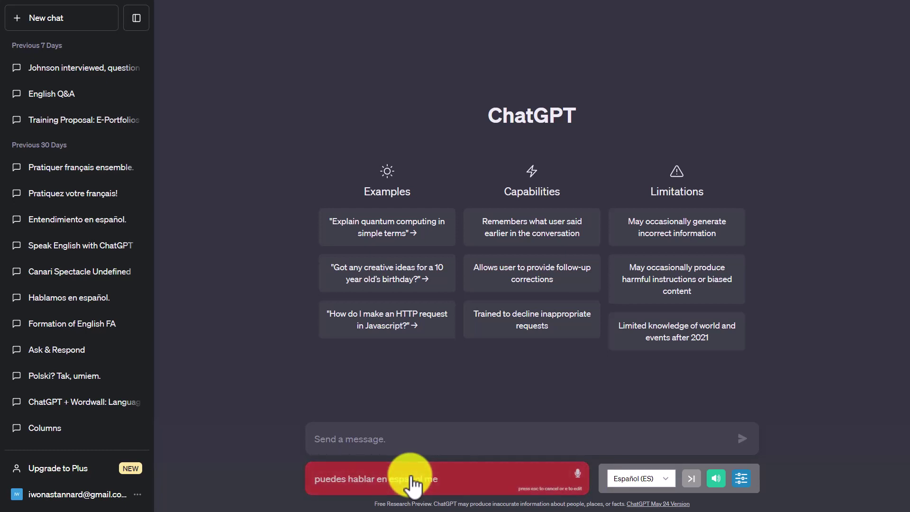
click(412, 483)
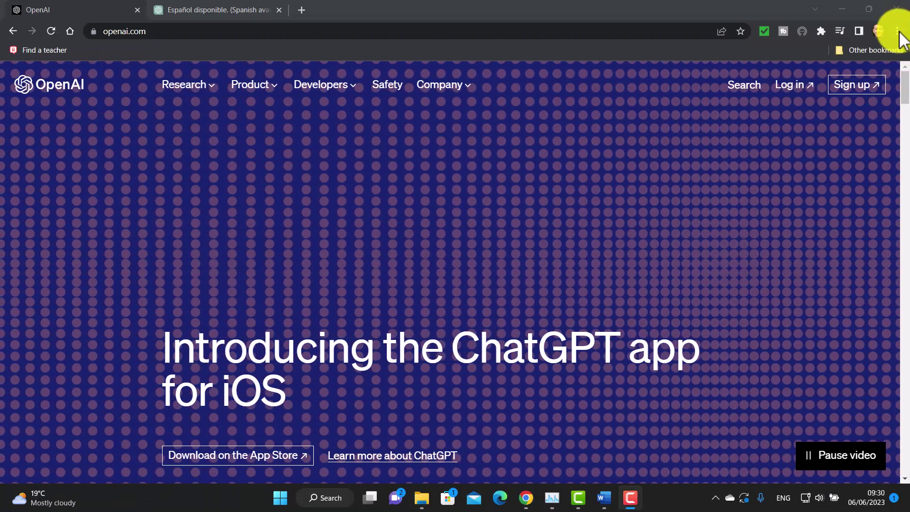
Open Chrome's extension management page
click(897, 32)
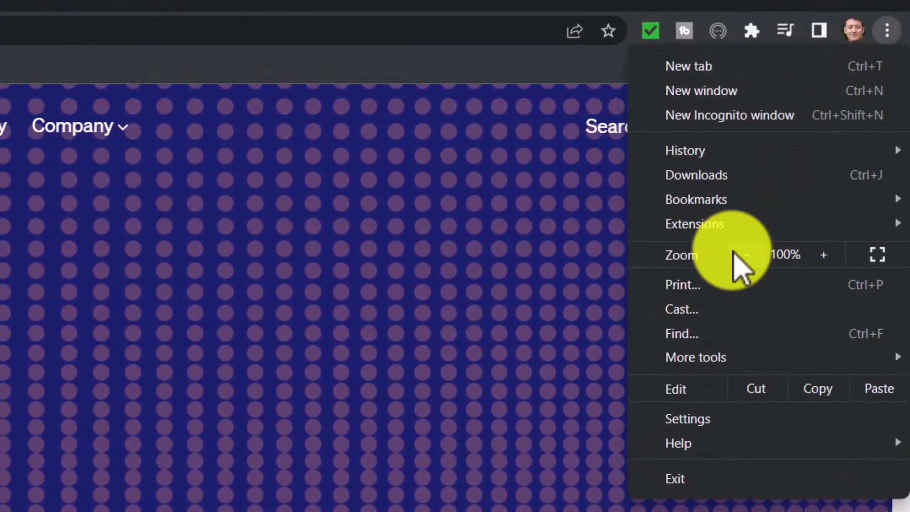
mouse_move(711, 231)
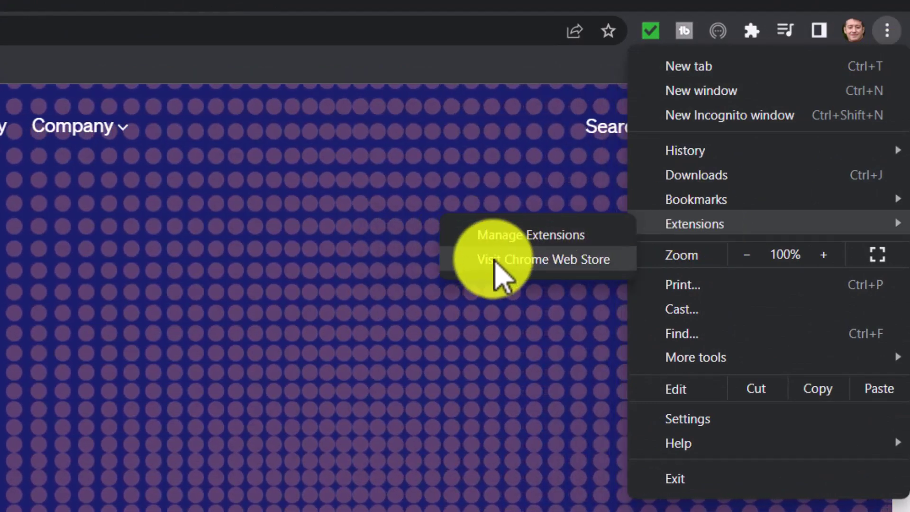
click(498, 235)
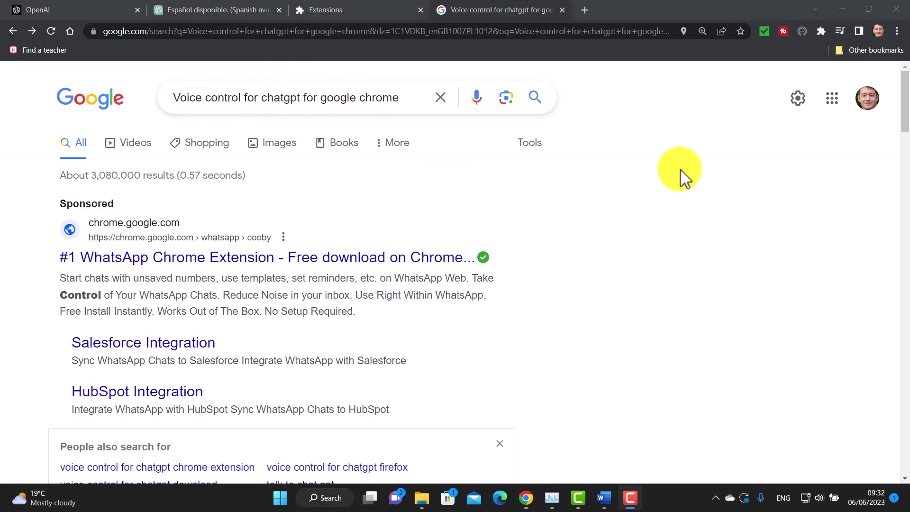
Open the Chrome Web Store page of Voice Control for ChatGPT from the Google search results
drag(905, 109, 904, 240)
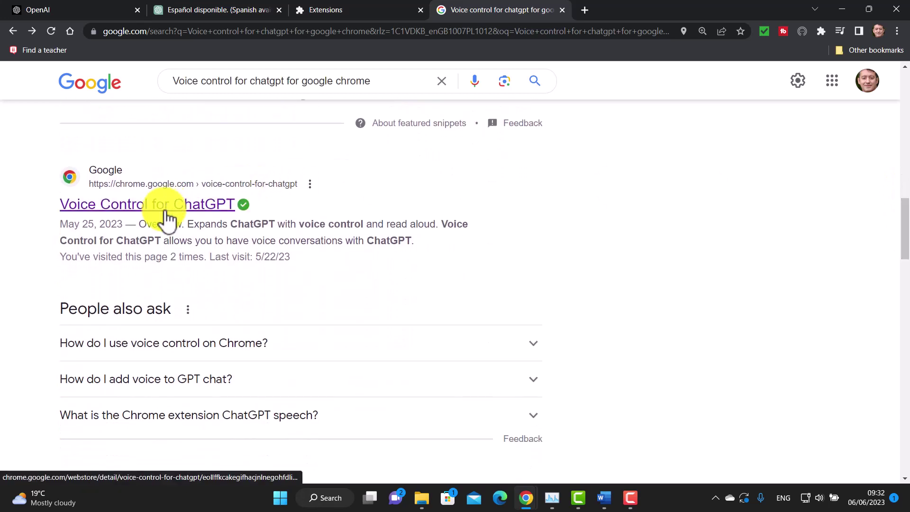
click(185, 207)
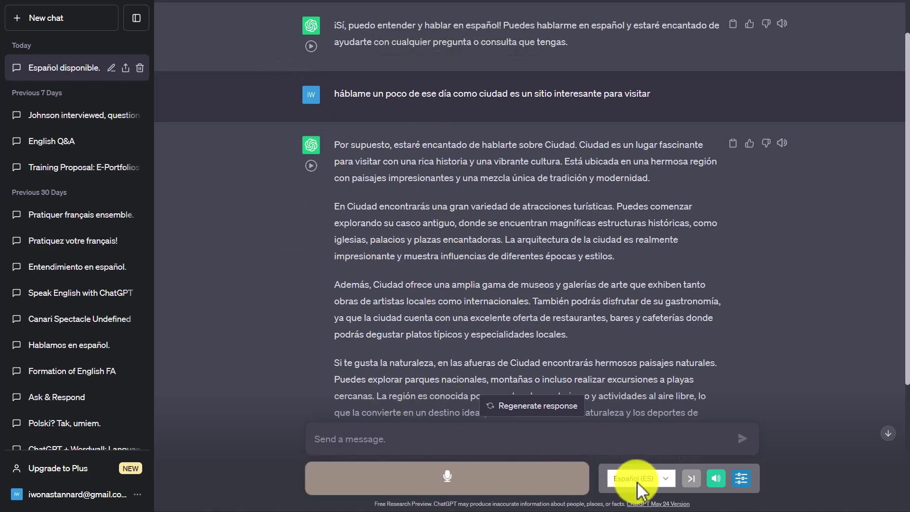
In ChatGPT, look through the languages available for voice control and close the list
click(663, 479)
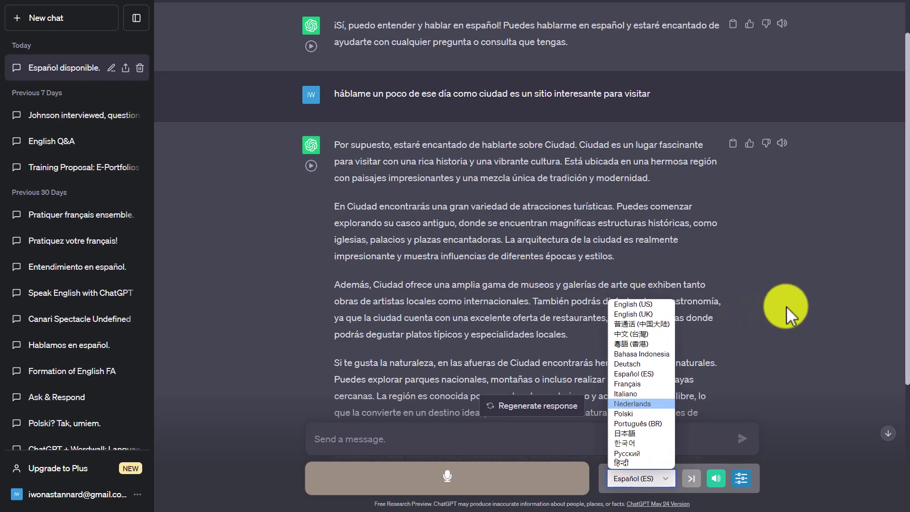
click(786, 306)
Leave full-screen mode and reload the ChatGPT page
key(F11)
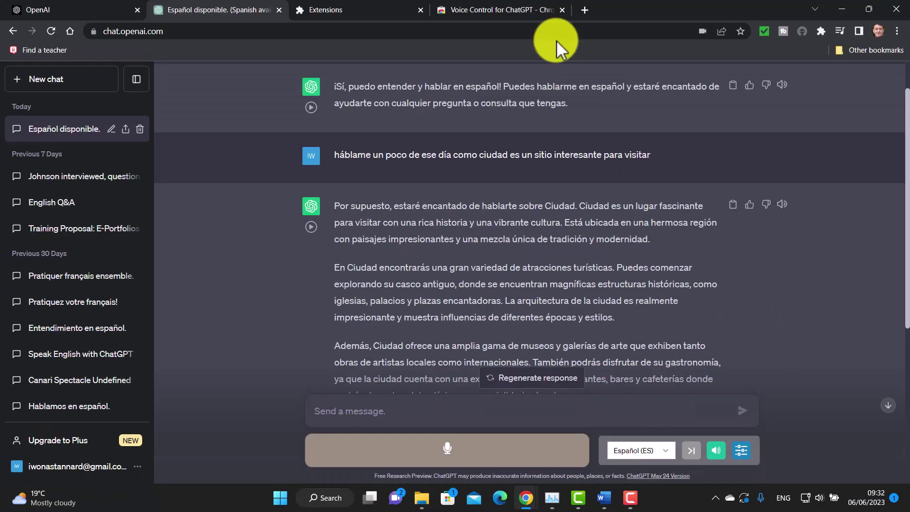
click(47, 31)
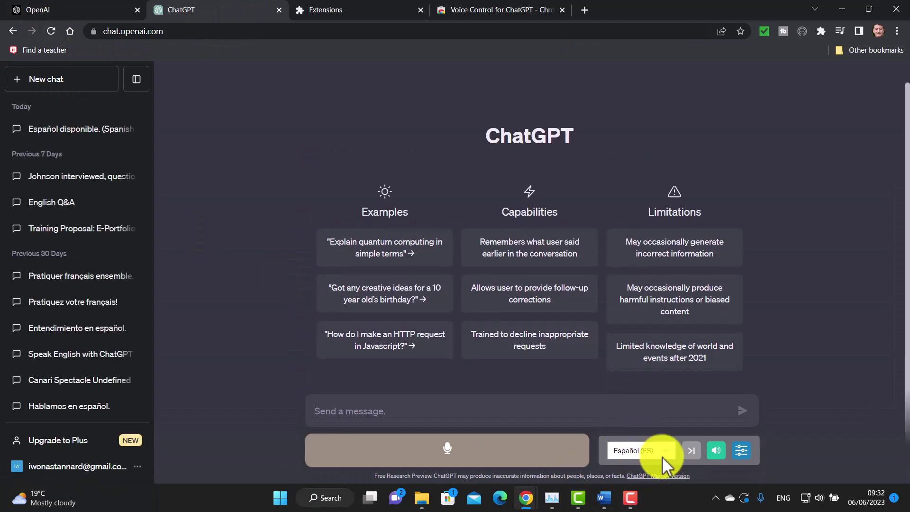
Open the list of voice control languages in ChatGPT
click(667, 454)
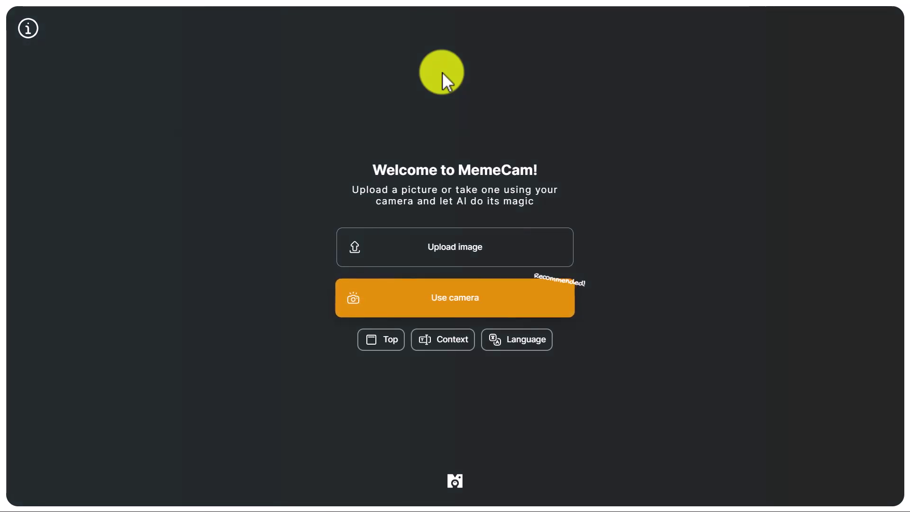
In MemeCam, look through the available meme languages, leave English selected and close the language dialog
click(517, 339)
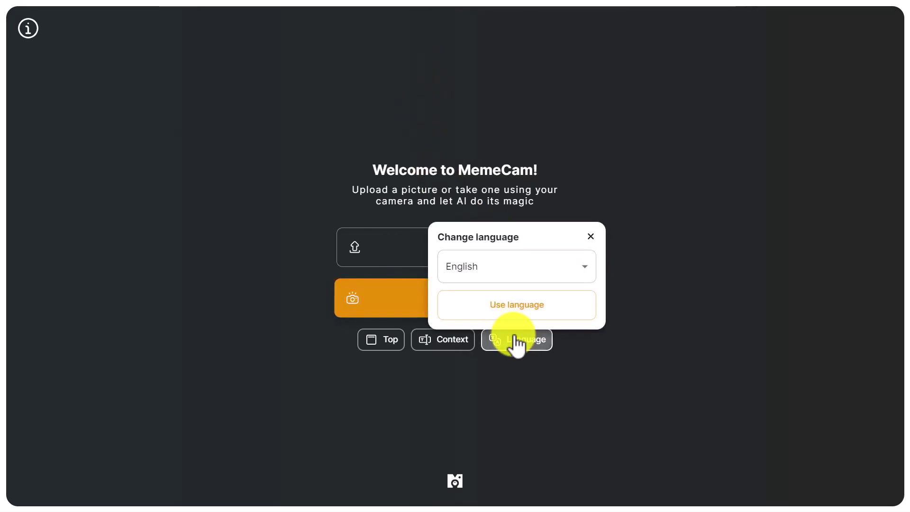
click(583, 271)
click(458, 322)
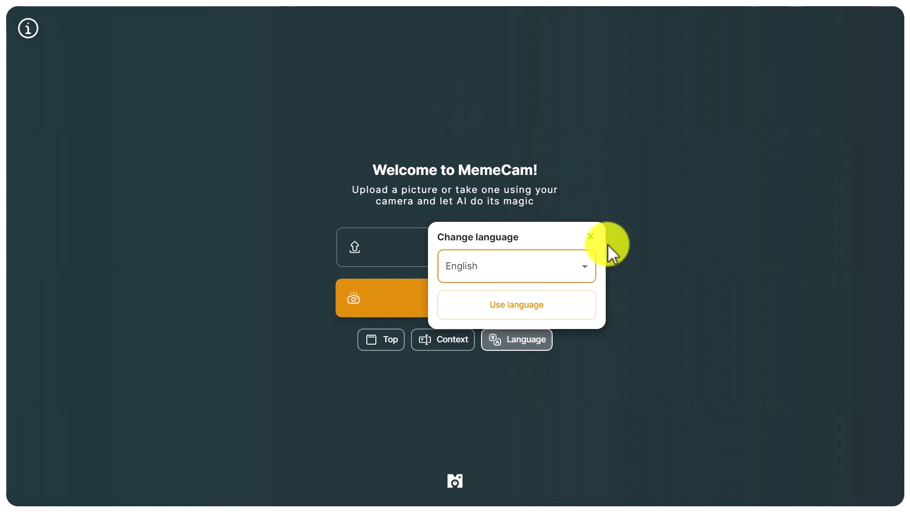
click(591, 237)
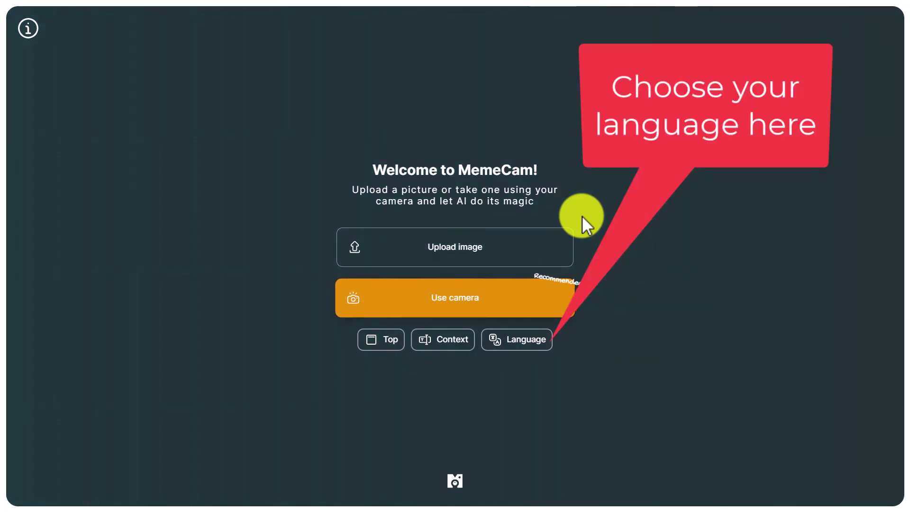
Upload the 400x400 ELTons JPG photo, not its copy, from the presenter's folder in Pictures and generate a meme from it
click(436, 252)
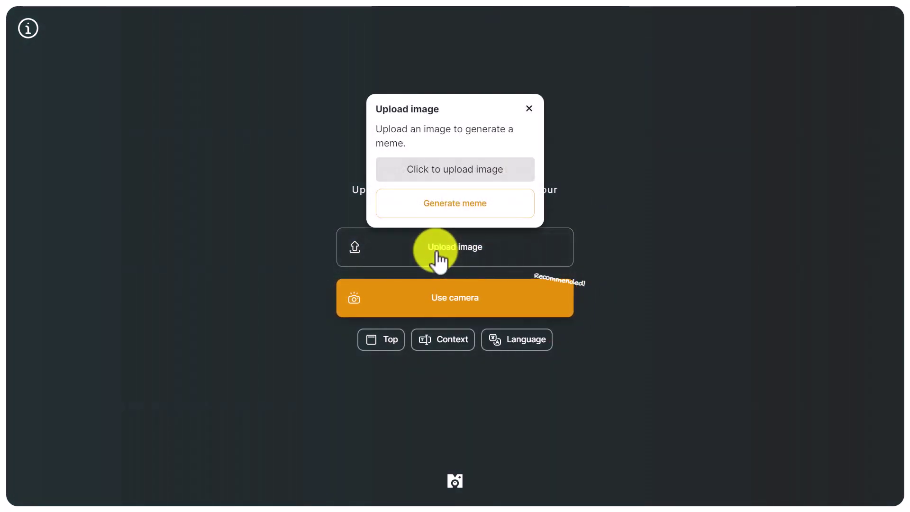
click(454, 175)
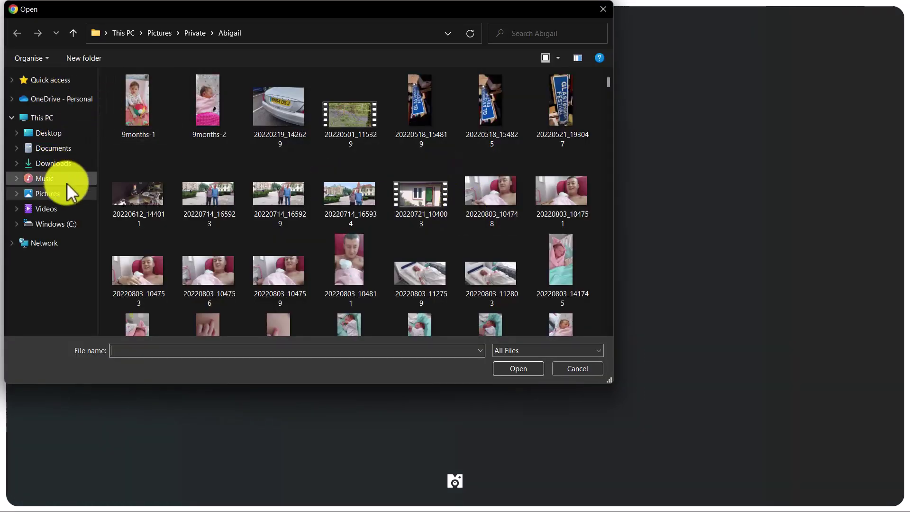
click(48, 193)
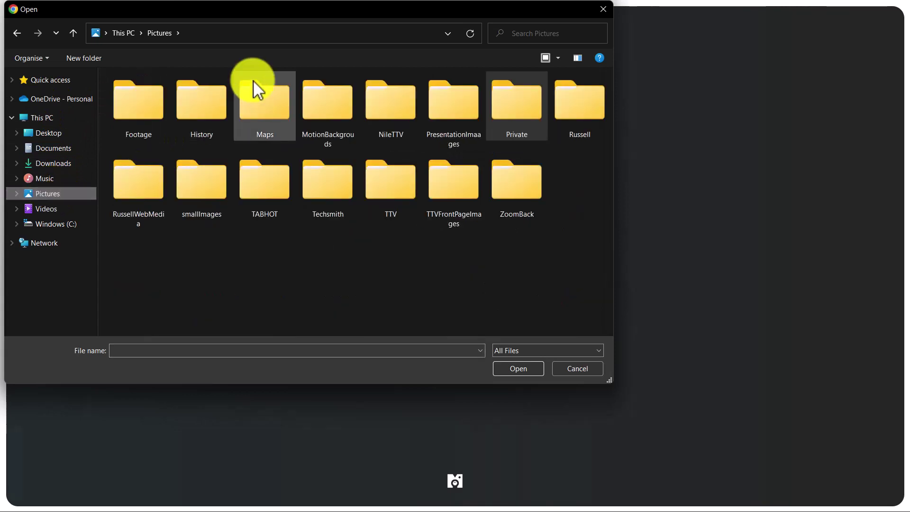
double_click(587, 107)
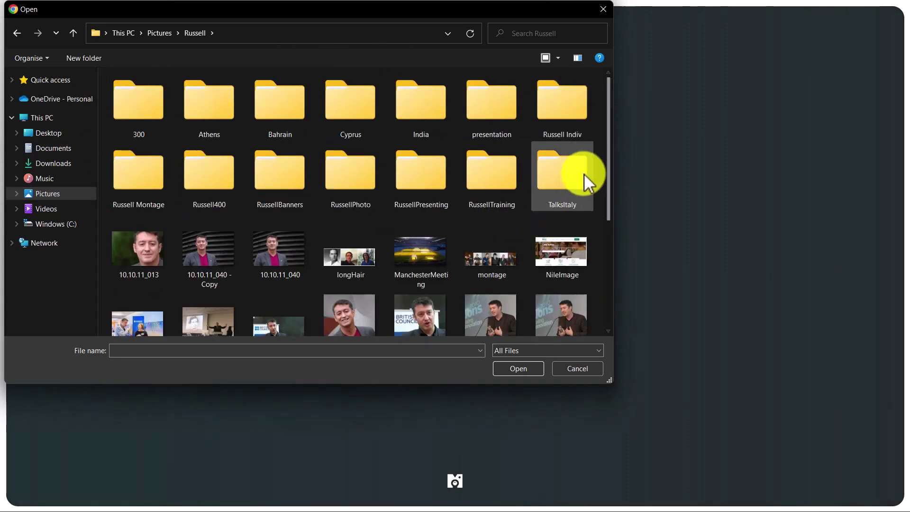
drag(609, 183, 600, 324)
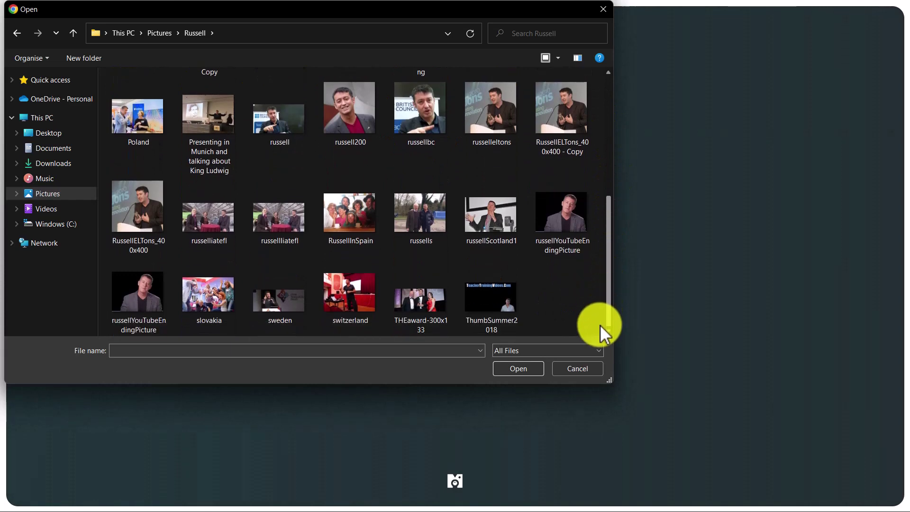
click(153, 209)
click(524, 367)
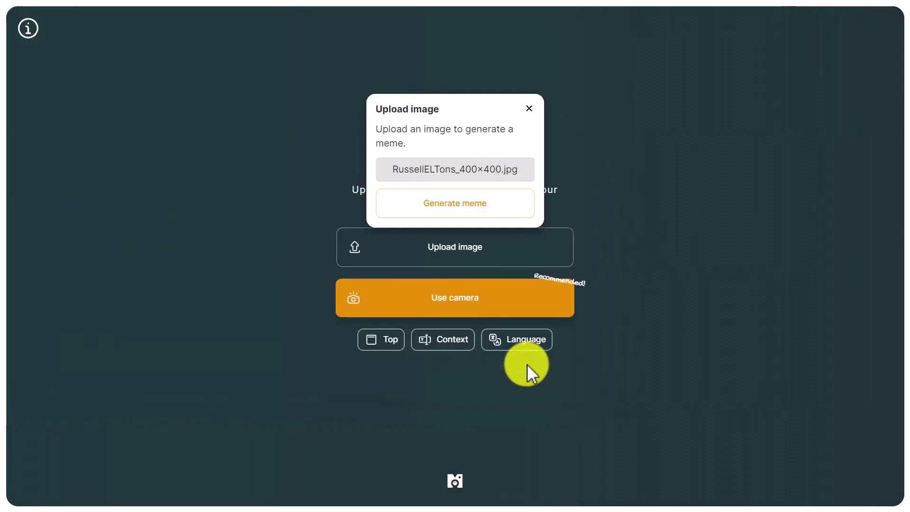
click(458, 211)
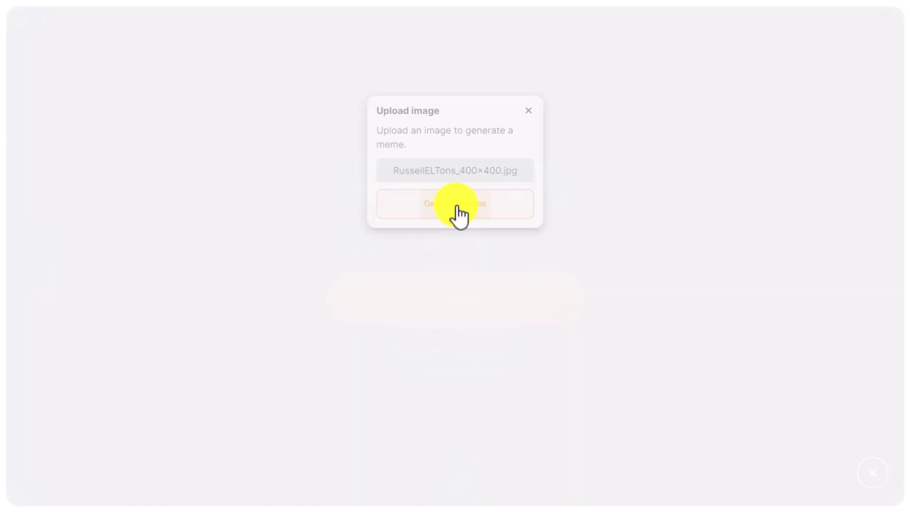